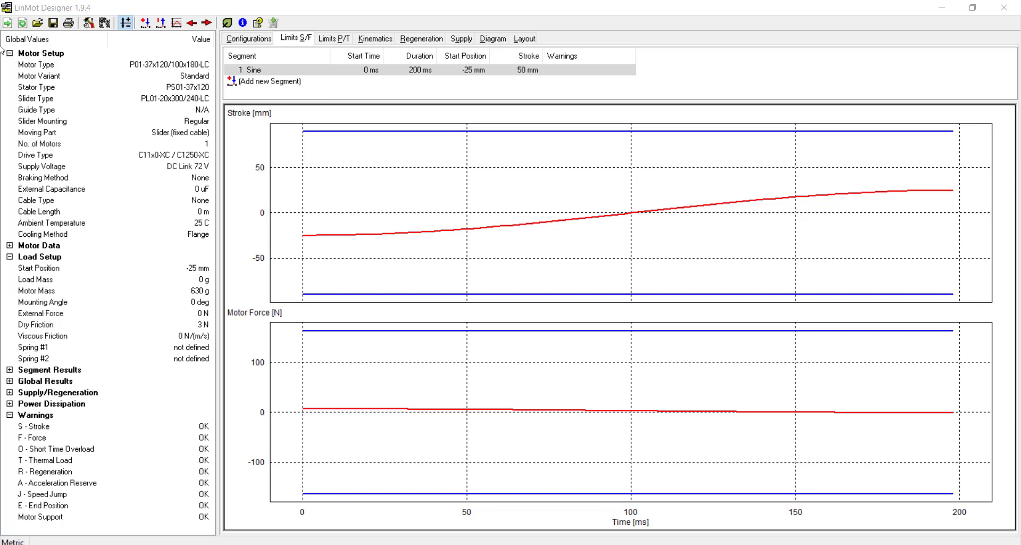
Set the global load mass to 2000 g and the mounting angle to -90 degrees.
left_click(89, 23)
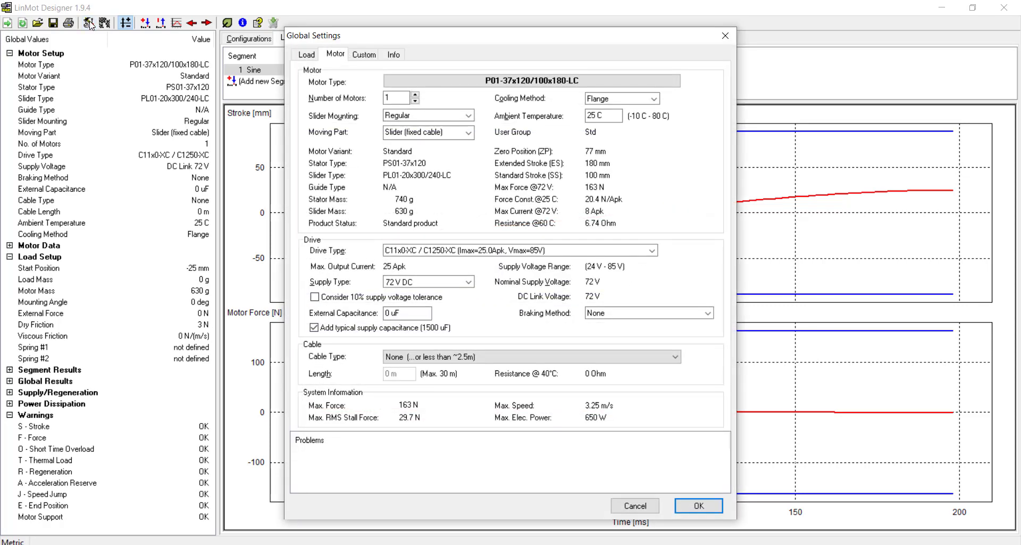
left_click(307, 54)
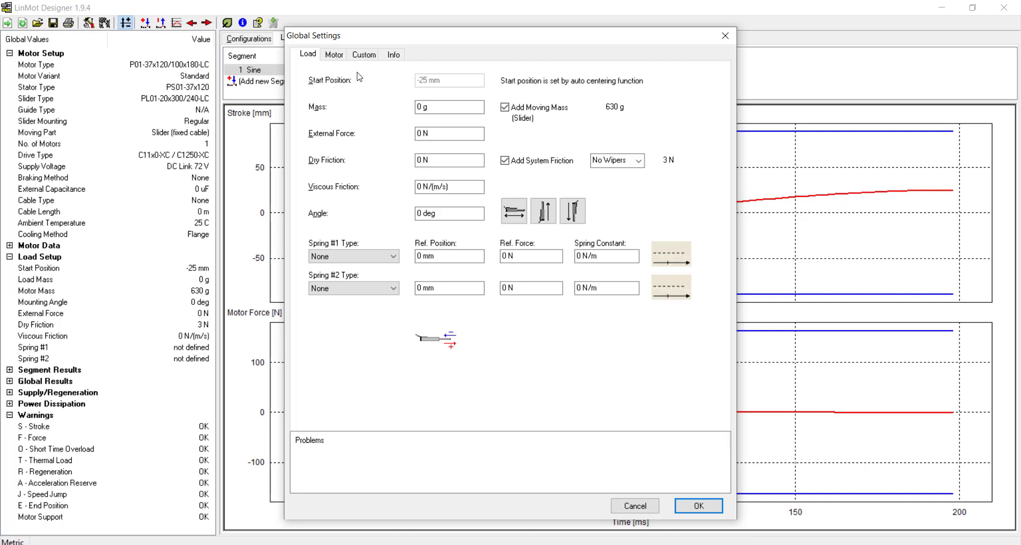
left_click_drag(448, 109, 384, 111)
type("2000")
left_click(581, 210)
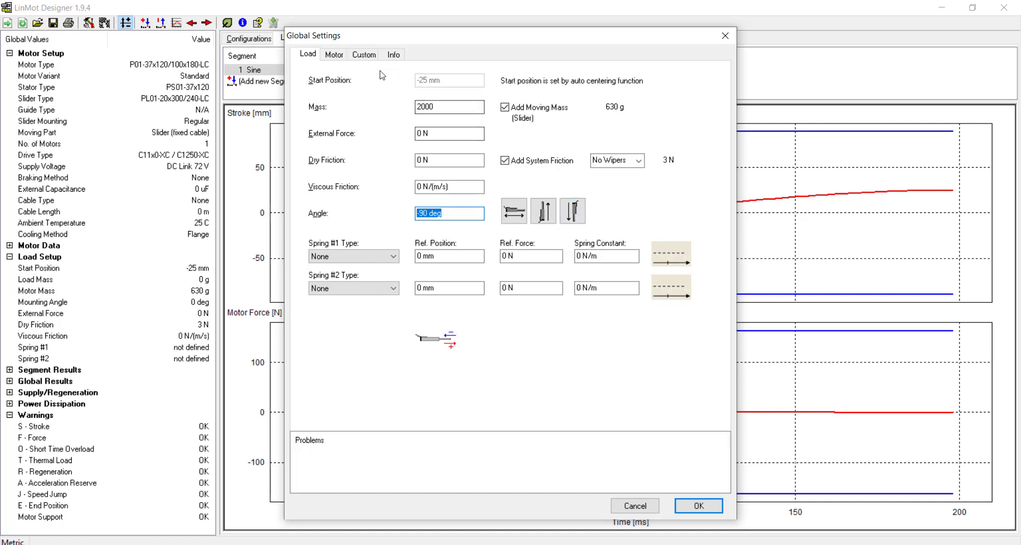
Select the guided linear motor module HM01-37x120/80-LC from the HM01 group, keeping the Standard variant and reversed slider mounting default.
left_click(331, 56)
left_click(454, 84)
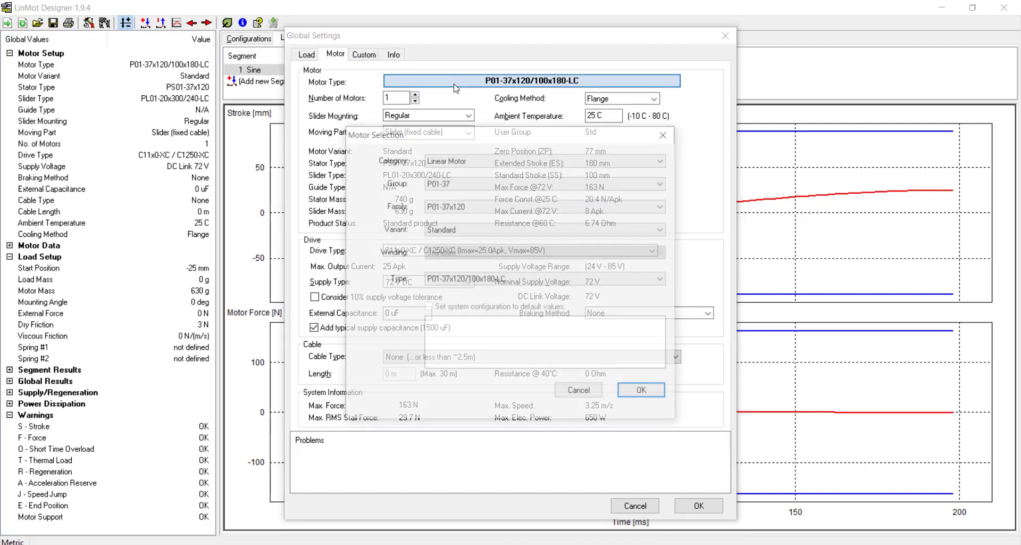
left_click(476, 161)
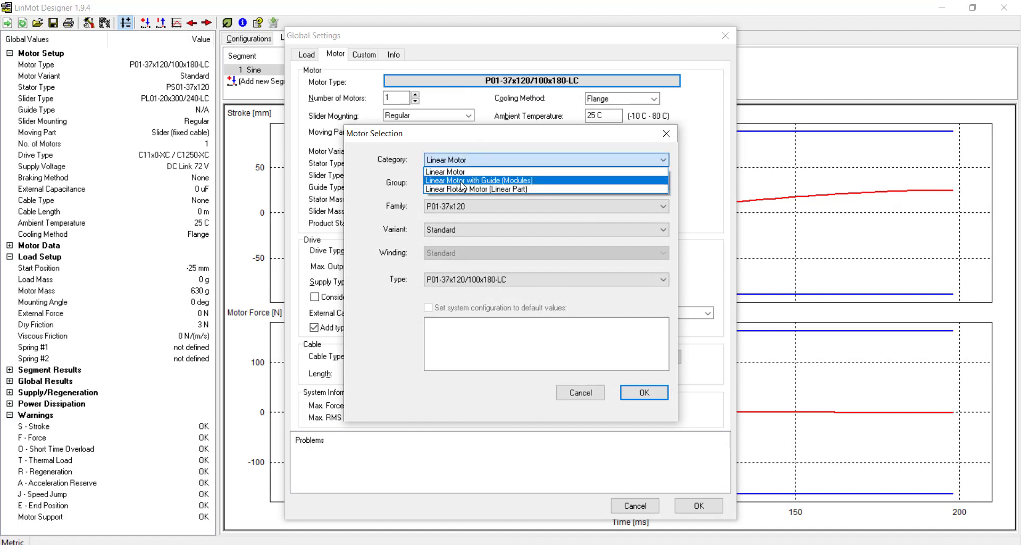
left_click(462, 181)
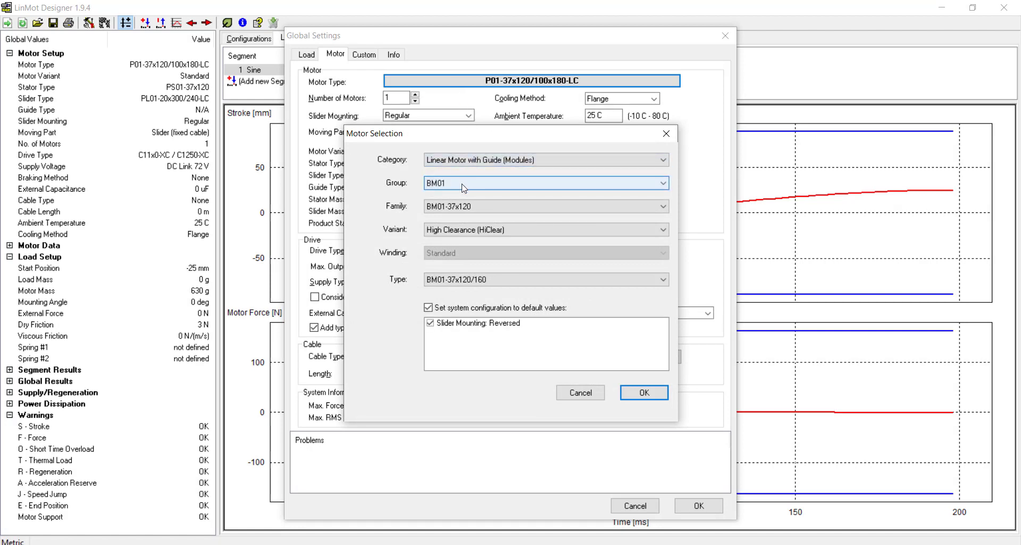
left_click(462, 183)
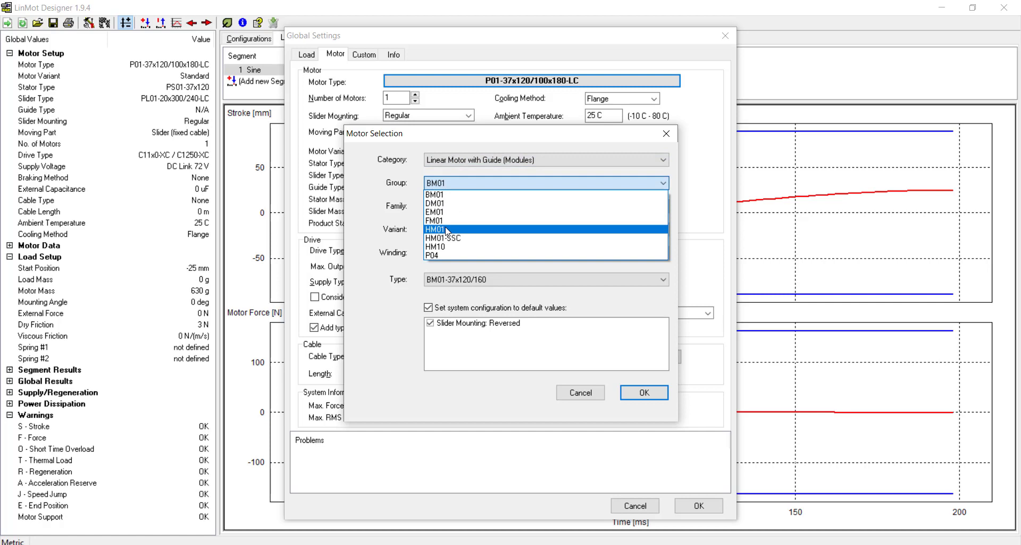
left_click(447, 230)
left_click(465, 208)
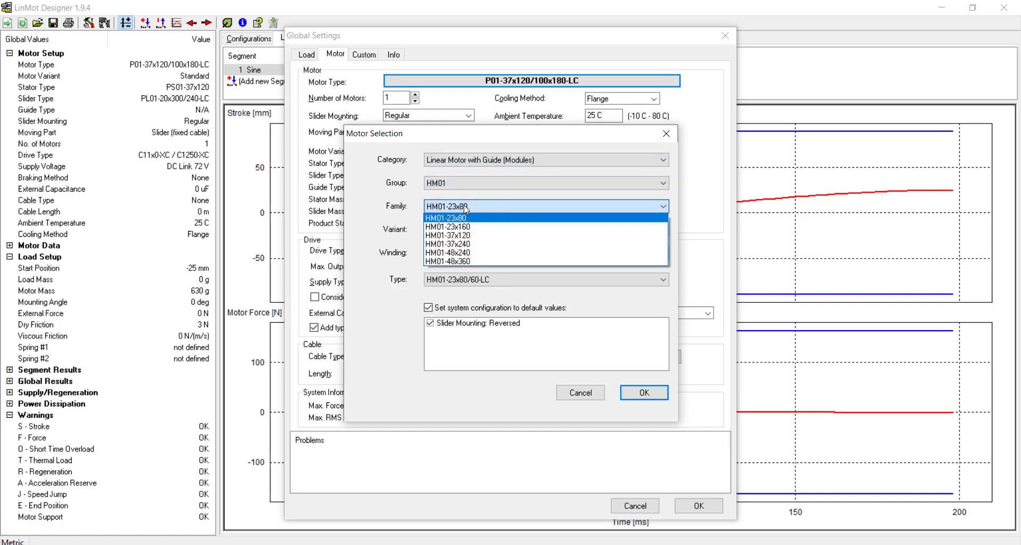
left_click(470, 236)
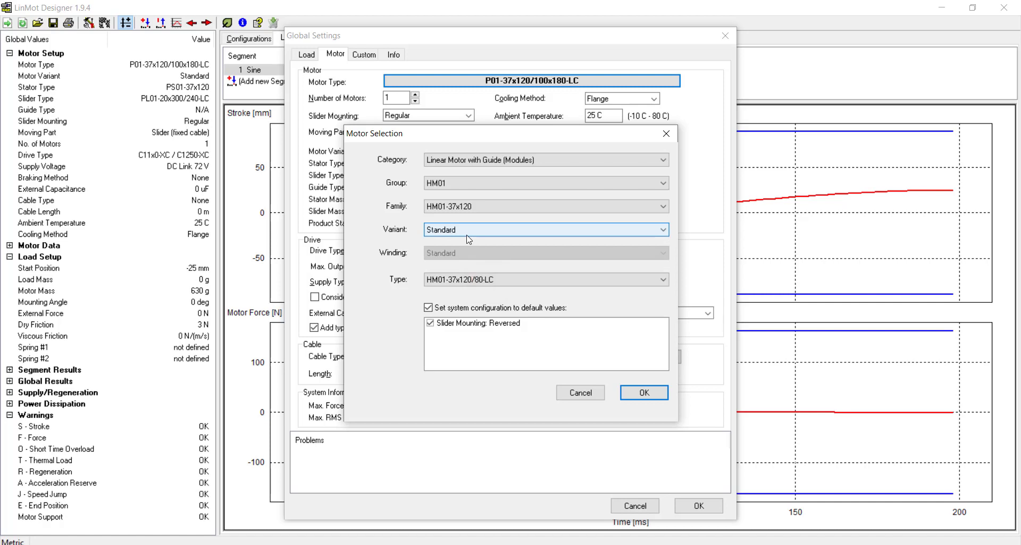
left_click(641, 393)
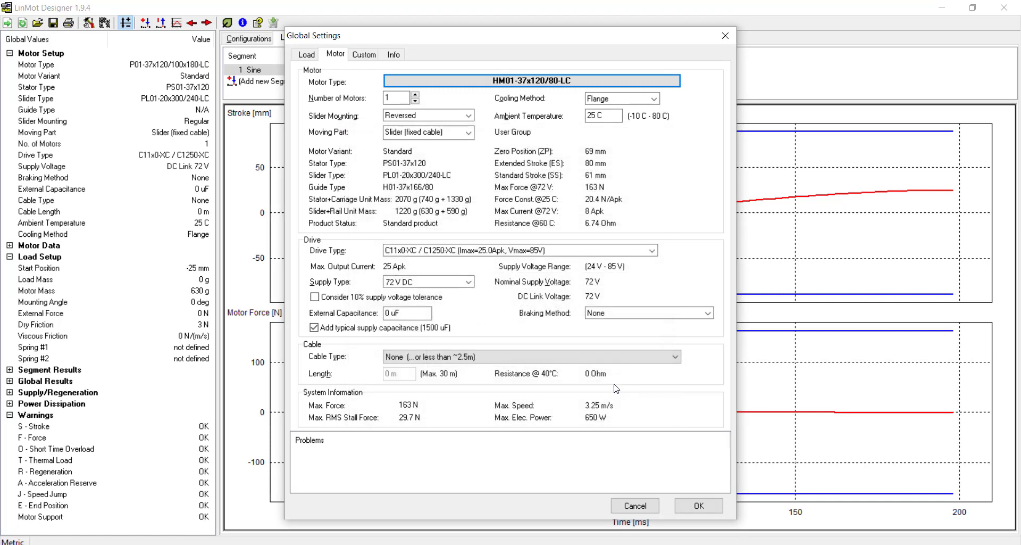
Set the motor cable type to K15 / KPS15 (1.5mm^2 / AWG 16) with a length of 4 m.
left_click(436, 355)
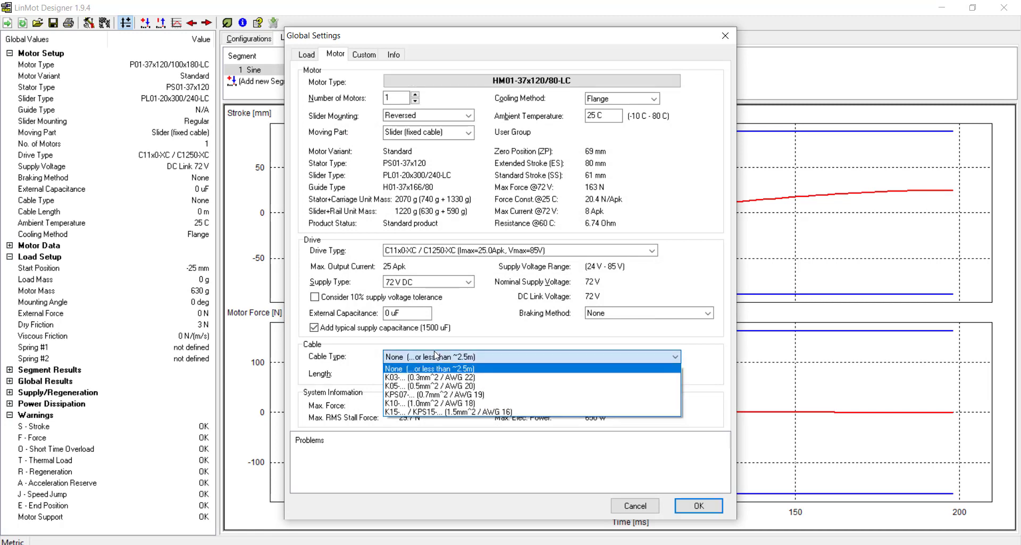
left_click(414, 412)
key("Tab")
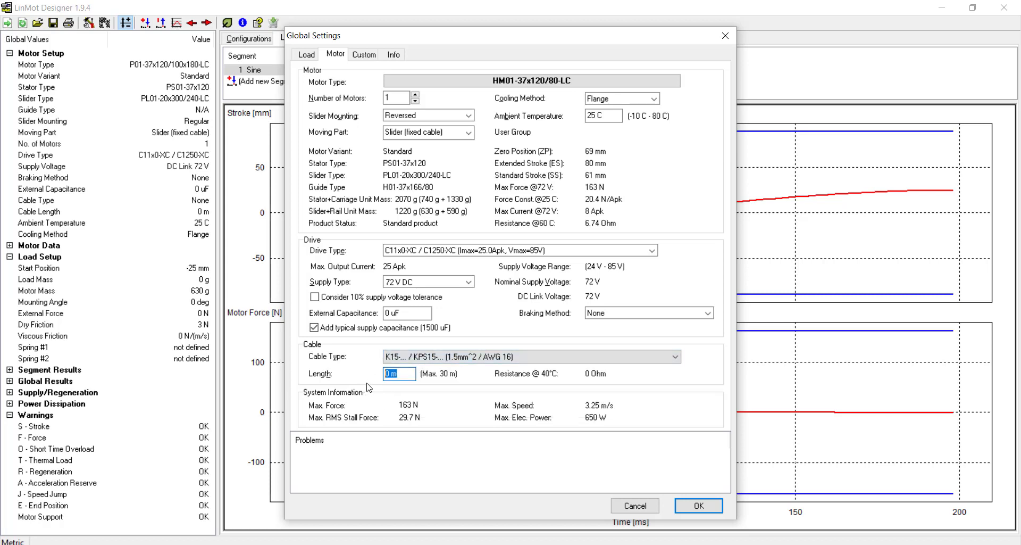
type("4")
Exclude the typical supply capacitance, set the external capacitance to 390 uF, and apply the global settings.
left_click(314, 328)
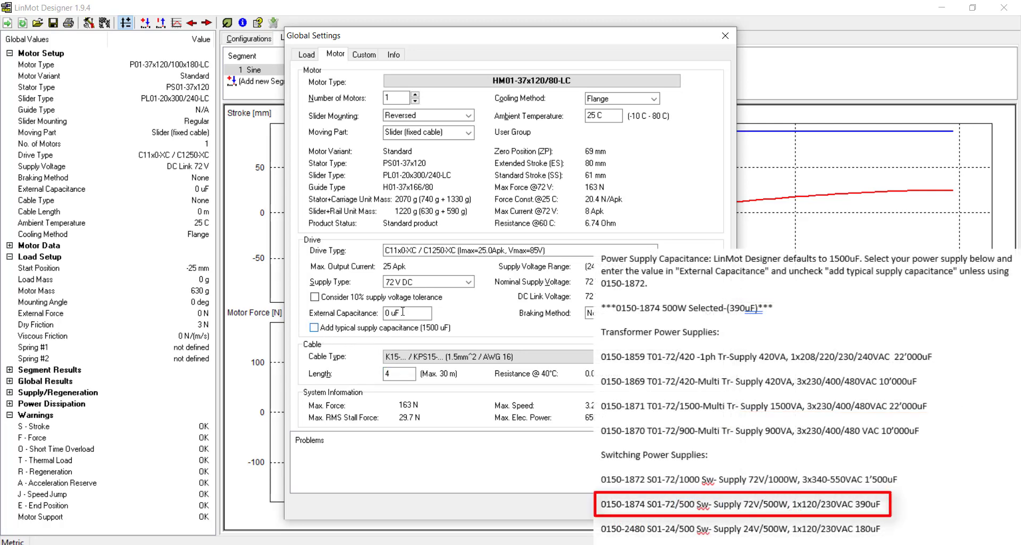
left_click_drag(412, 313, 325, 332)
type("3")
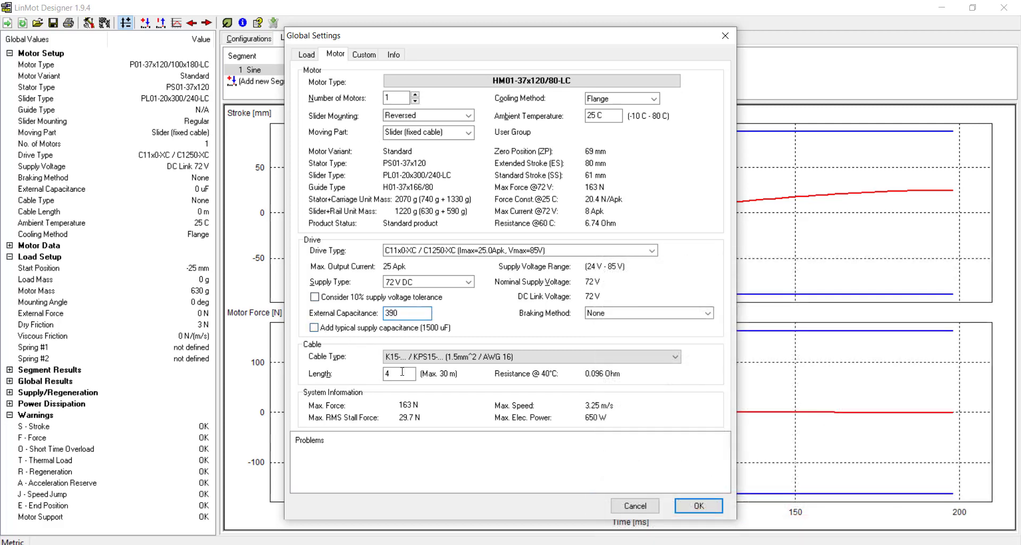
type("90")
left_click(681, 505)
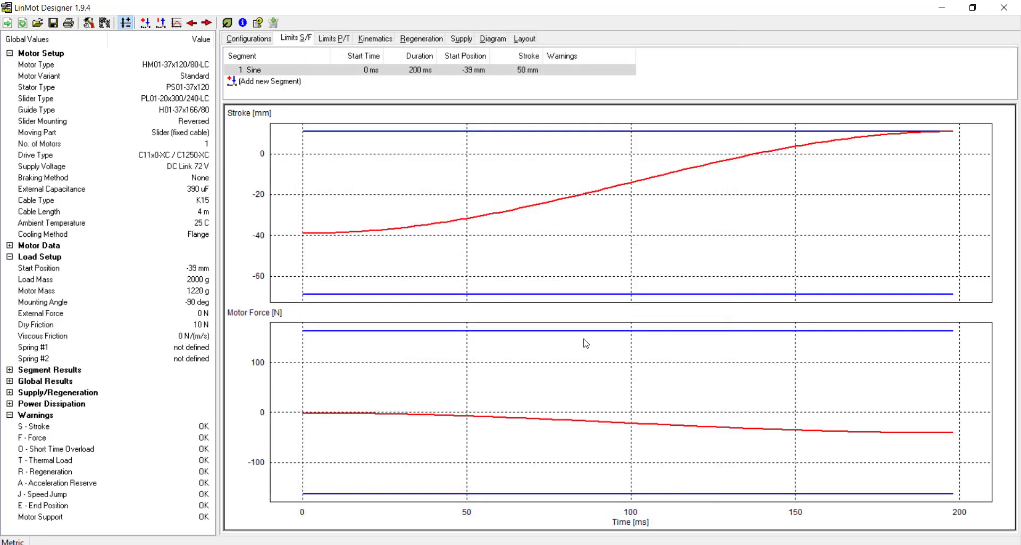
Change the first sine segment to a 70 mm stroke with a duration of 300 ms.
double_click(318, 71)
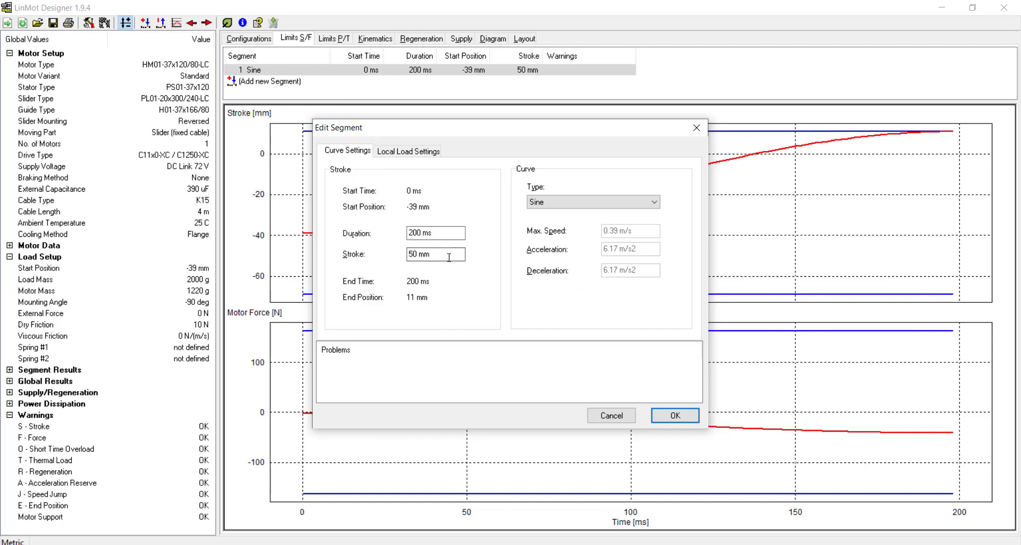
left_click_drag(449, 255, 262, 265)
type("70")
left_click_drag(413, 233, 396, 234)
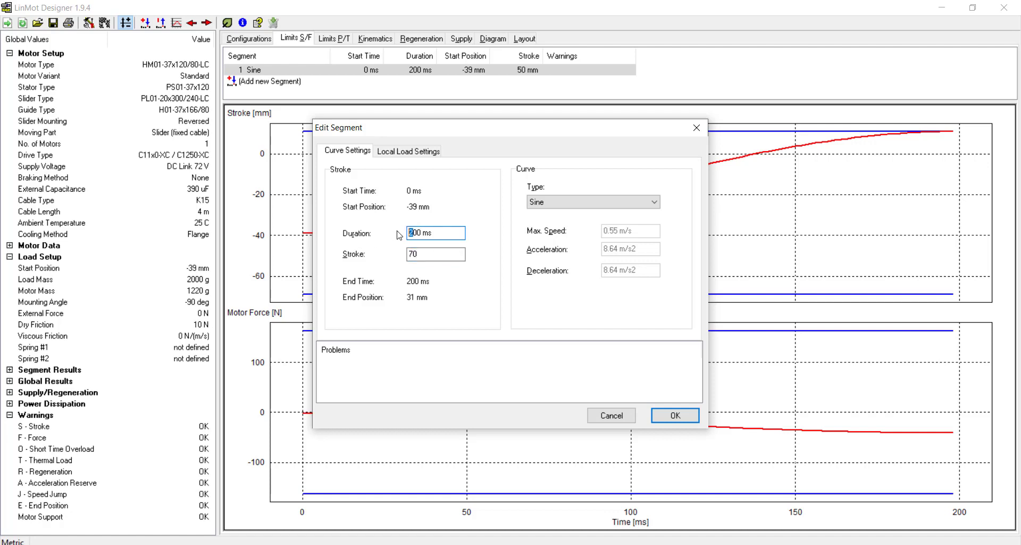
type("3")
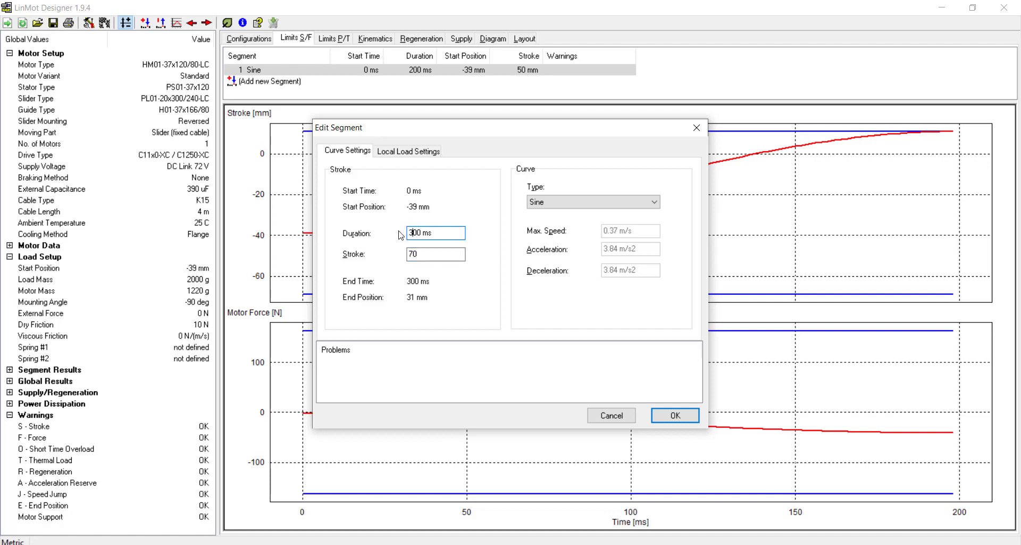
left_click(674, 416)
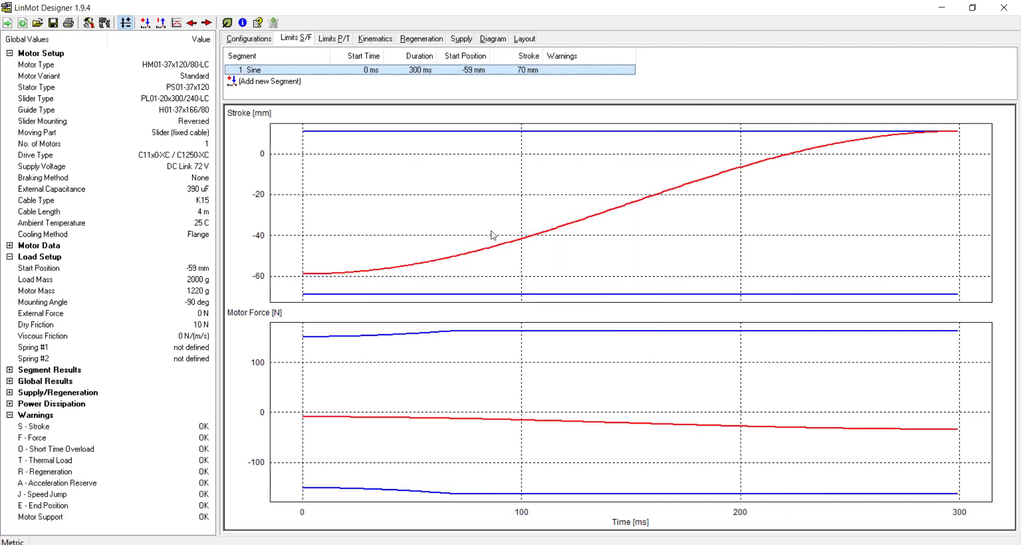
Start a second motion segment as a Sine curve with a -70 mm stroke and 300 ms duration.
left_click(292, 82)
double_click(292, 82)
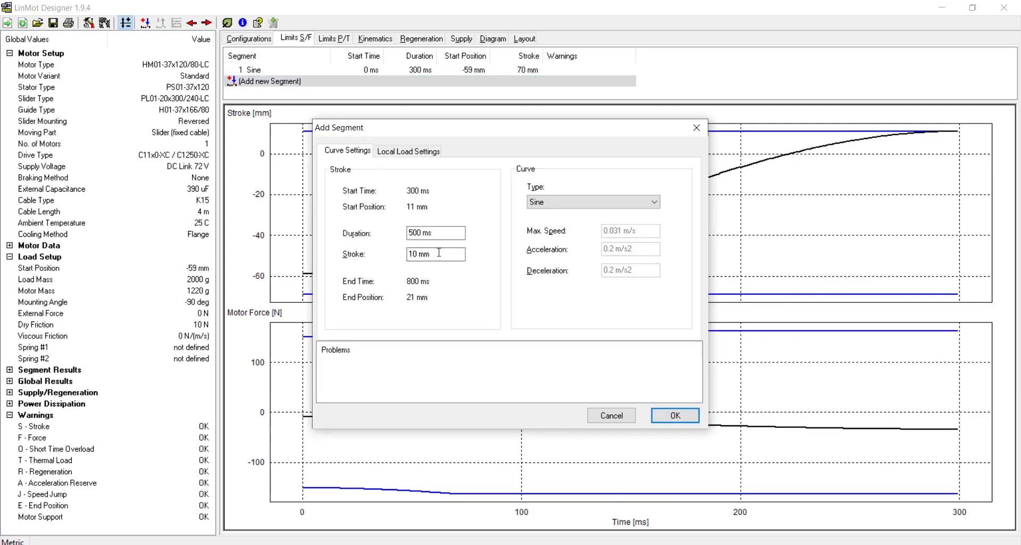
left_click_drag(439, 252, 386, 256)
type("-70")
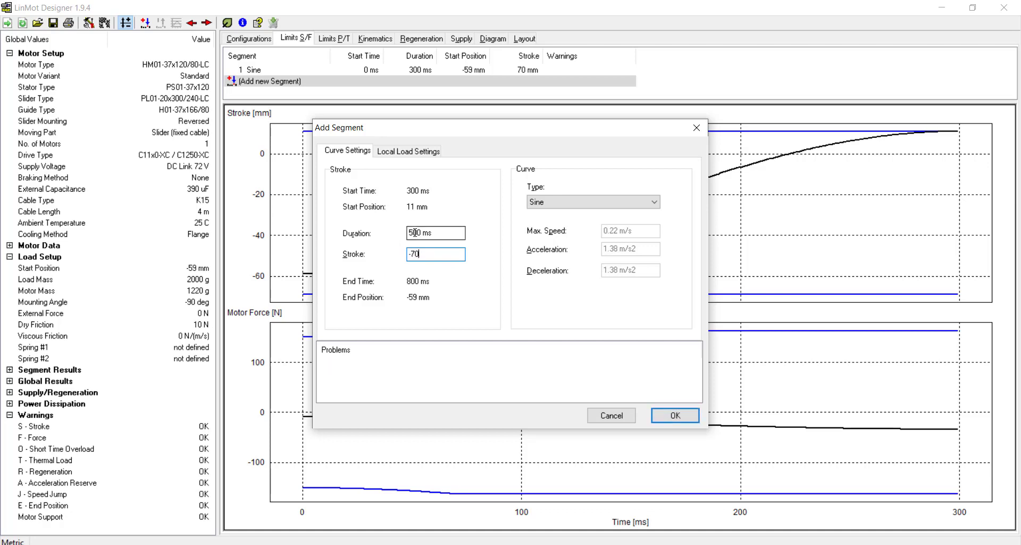
left_click_drag(413, 232, 405, 233)
type("3")
Give the new return segment a local load mass of 500 g and add it to the motion profile.
left_click(418, 153)
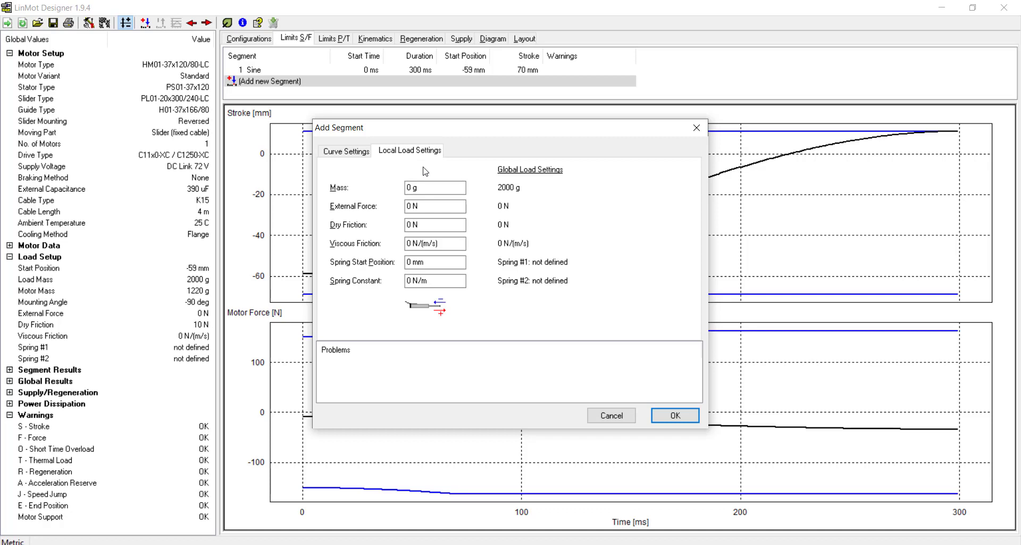
key("Tab")
type("500")
left_click(667, 414)
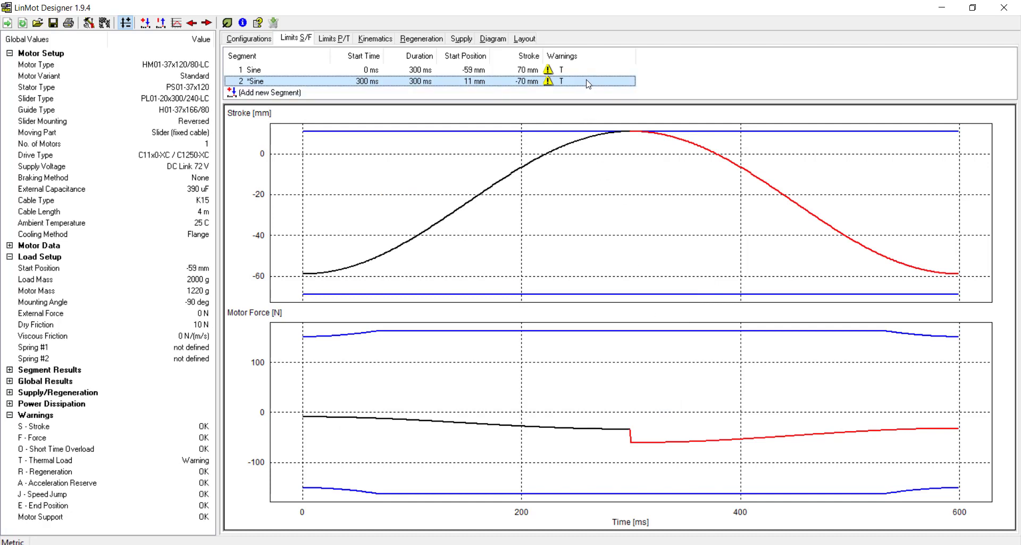
Add a third segment of type Standstill lasting 500 ms with a local load mass of 500 g.
double_click(332, 94)
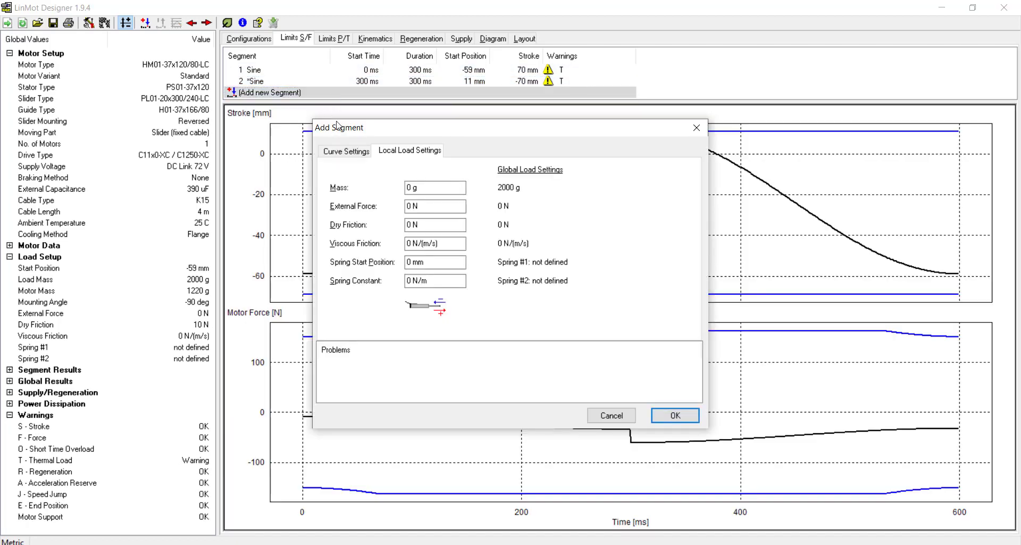
left_click(423, 187)
type("500")
left_click(346, 151)
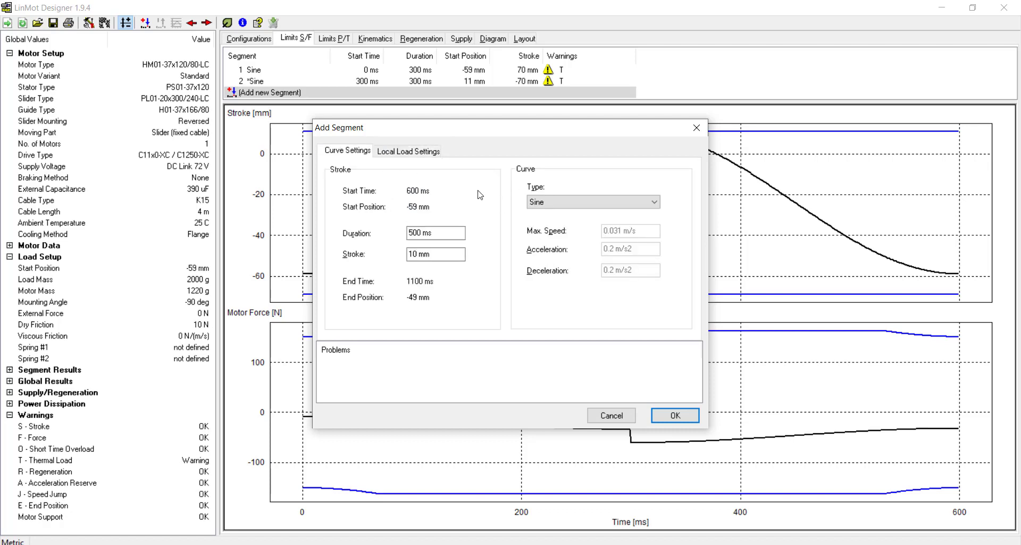
left_click(567, 204)
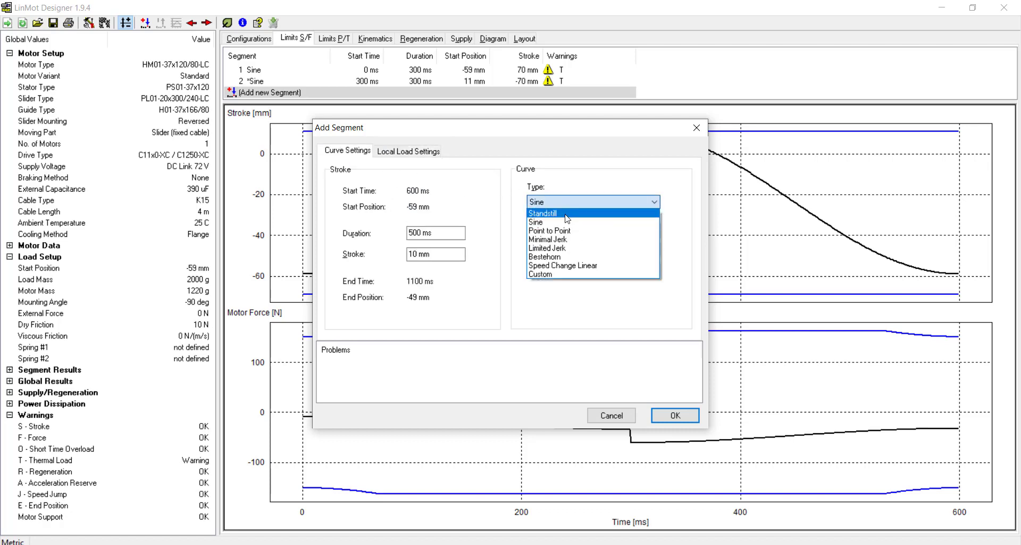
left_click(567, 213)
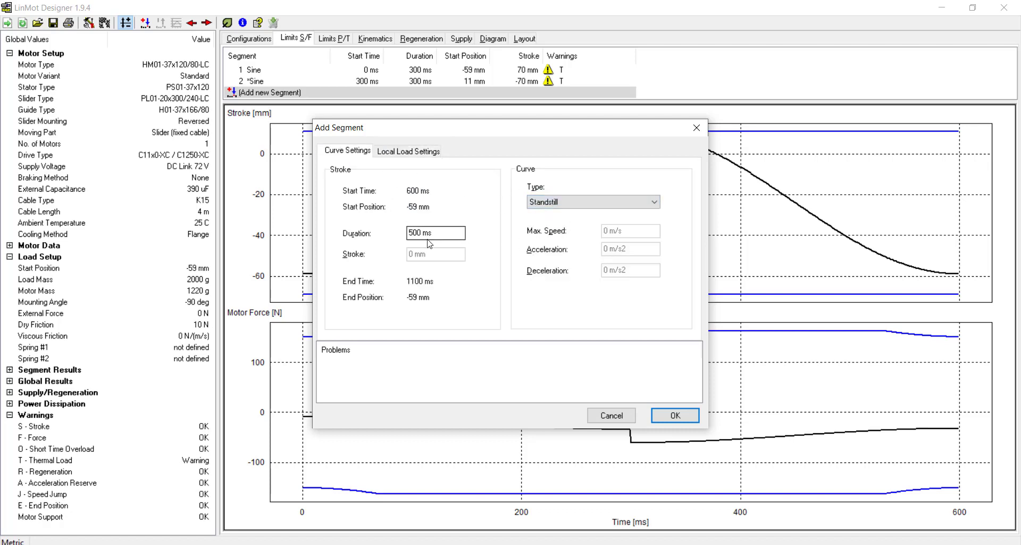
left_click(672, 413)
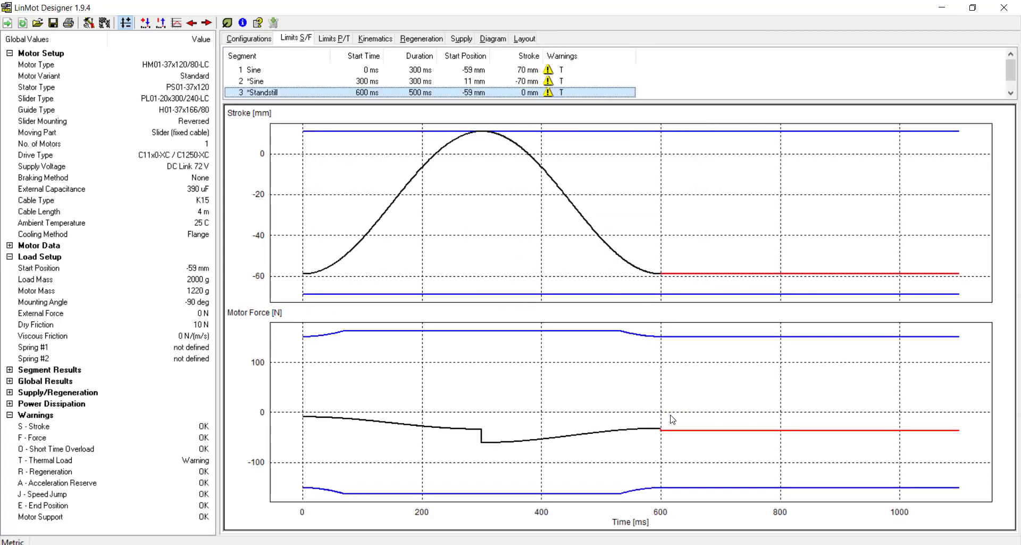
Enlarge the segment list and start a fourth Sine segment with a 70 mm stroke and 300 ms duration.
left_click_drag(504, 101, 504, 145)
double_click(346, 103)
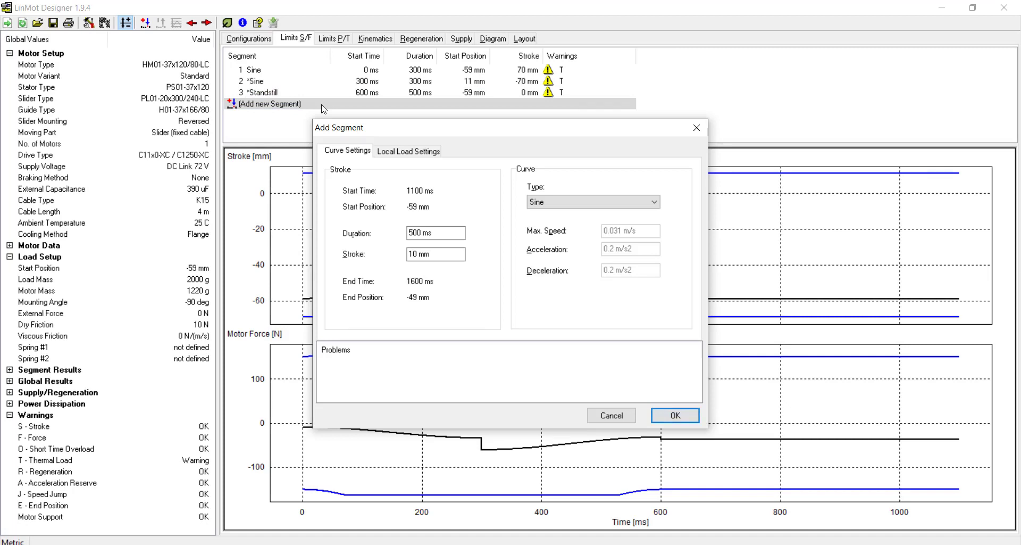
left_click_drag(449, 255, 408, 257)
type("70")
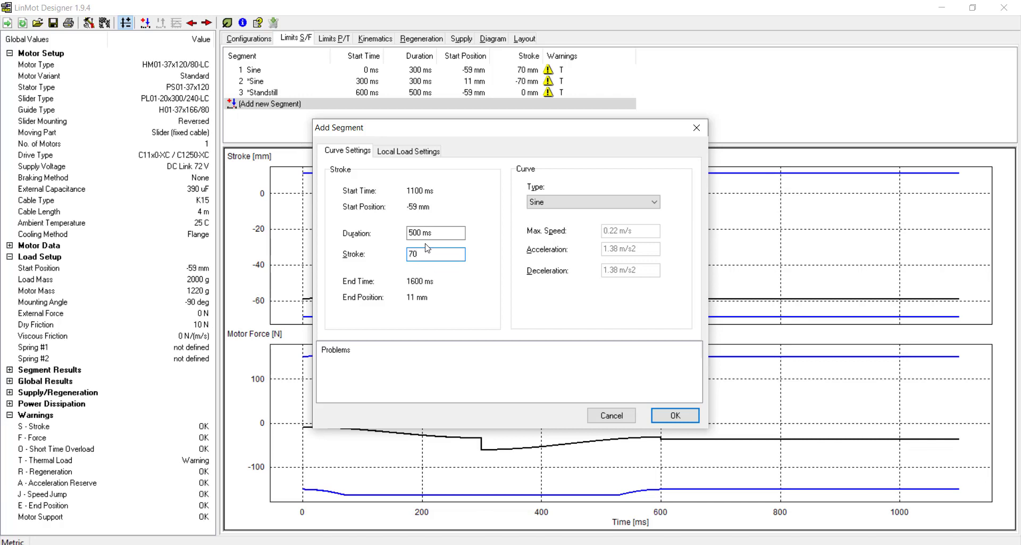
left_click(420, 233)
left_click_drag(412, 233, 406, 234)
Give the fourth segment a local load mass of 500 g and add it to the motion profile.
left_click(426, 151)
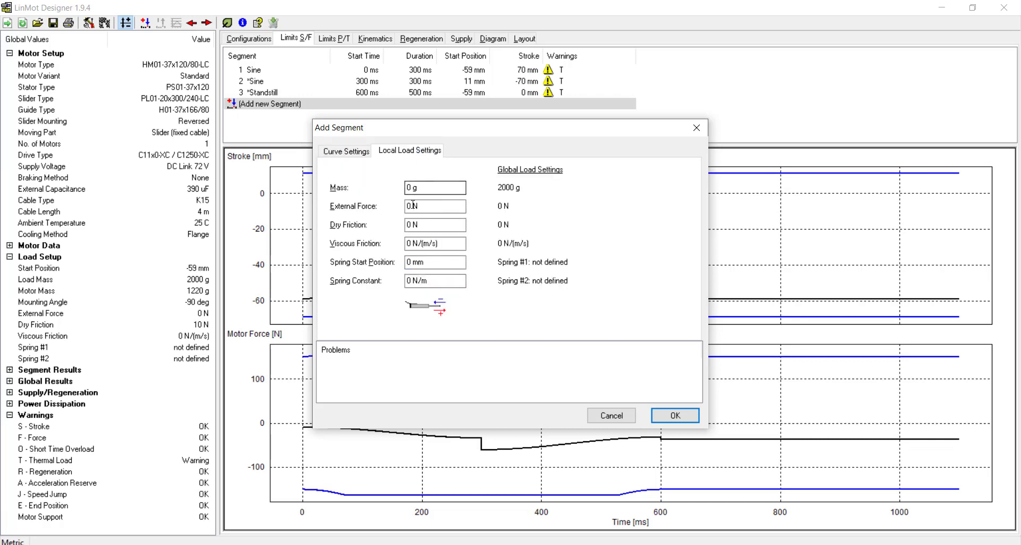
left_click_drag(428, 188, 370, 192)
type("500")
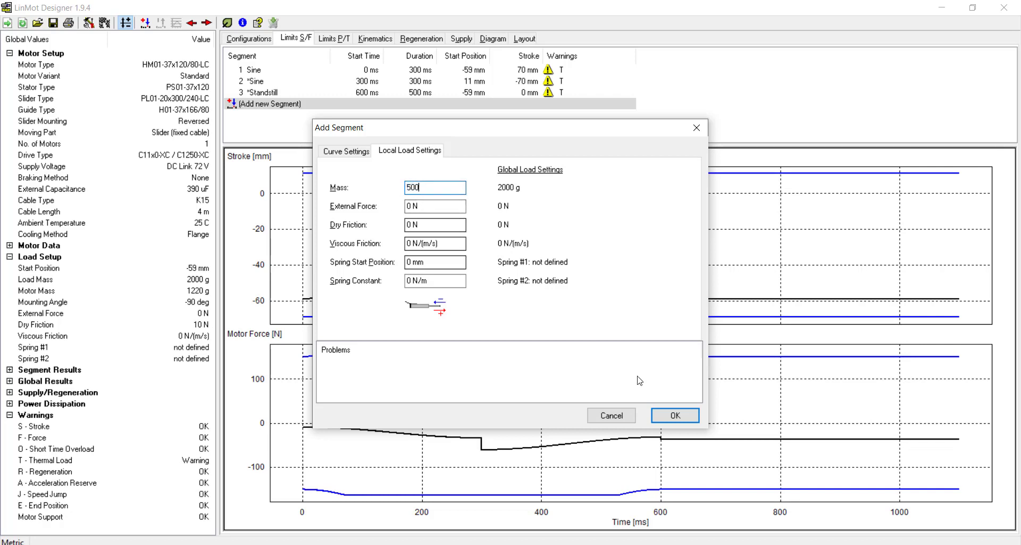
left_click(671, 416)
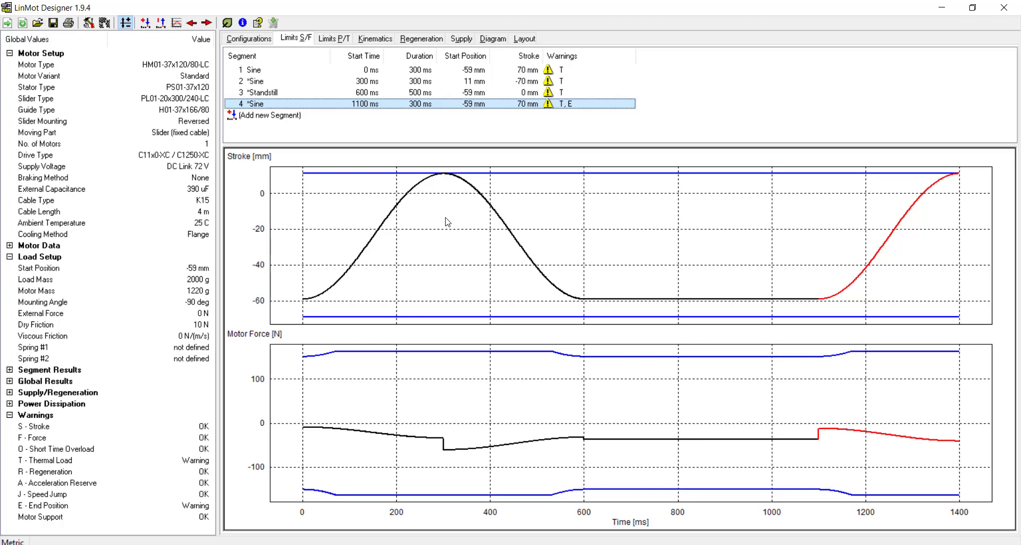
Add a fifth Sine segment to the motion profile with a duration of 300 ms and a stroke of -70 mm.
left_click(283, 116)
double_click(285, 116)
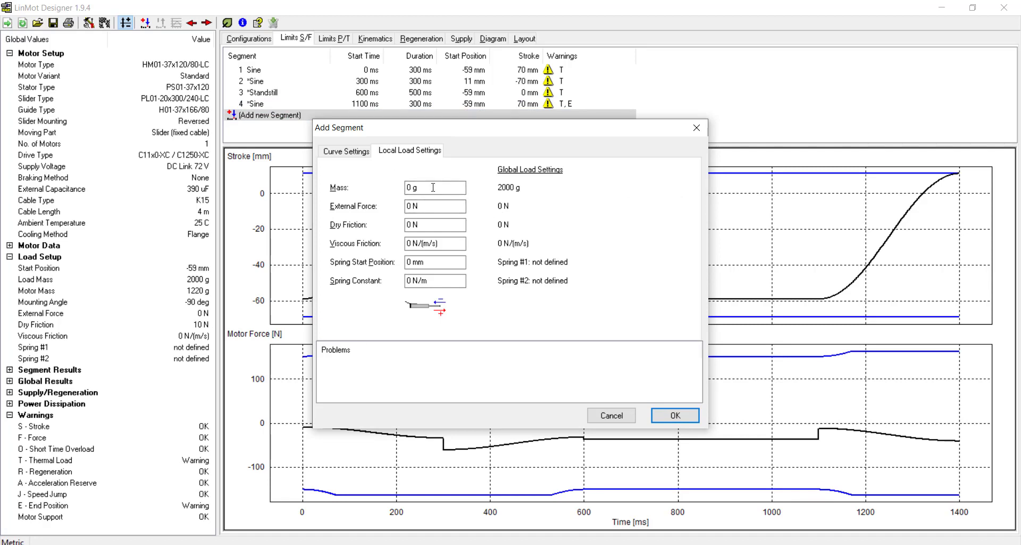
left_click(346, 152)
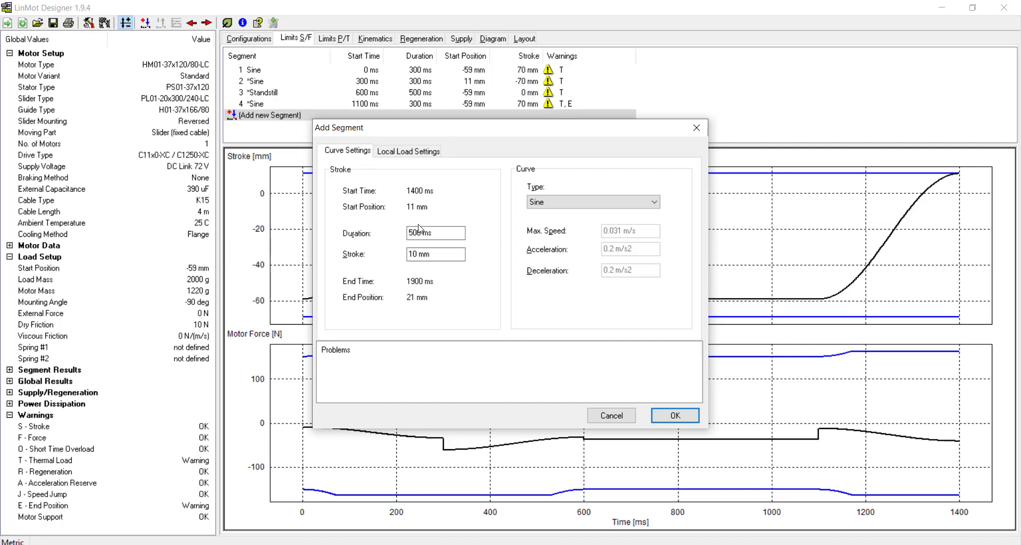
left_click_drag(415, 232, 400, 230)
type("3")
key("Tab")
key("BackSpace")
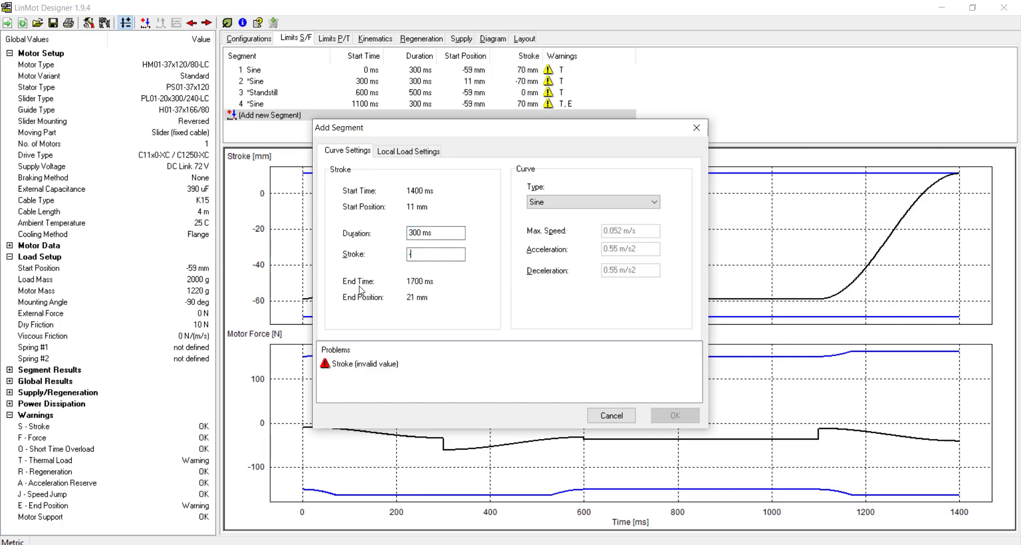
type("-70")
left_click(674, 415)
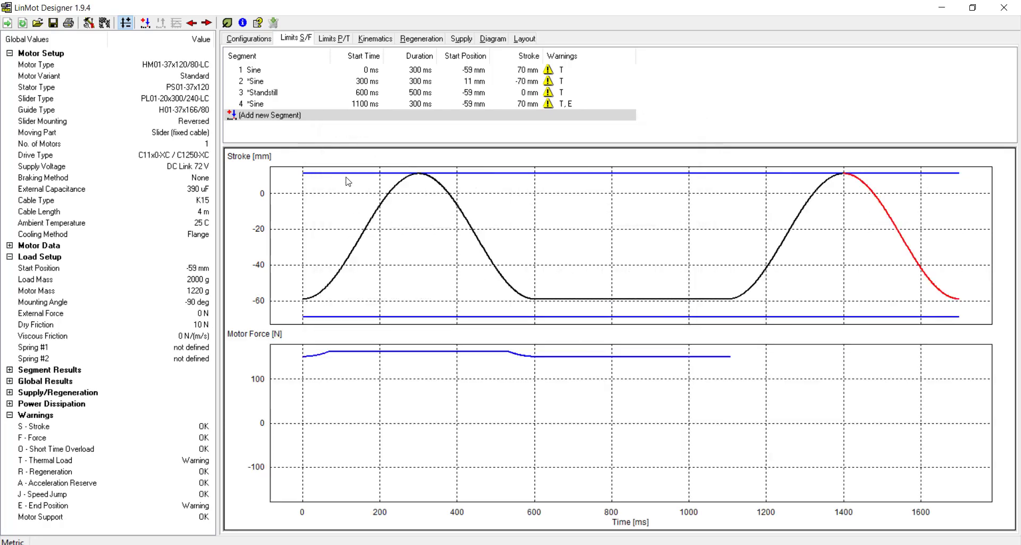
Add a sixth segment of type Standstill lasting 500 ms to the end of the motion profile.
left_click(263, 104)
double_click(261, 127)
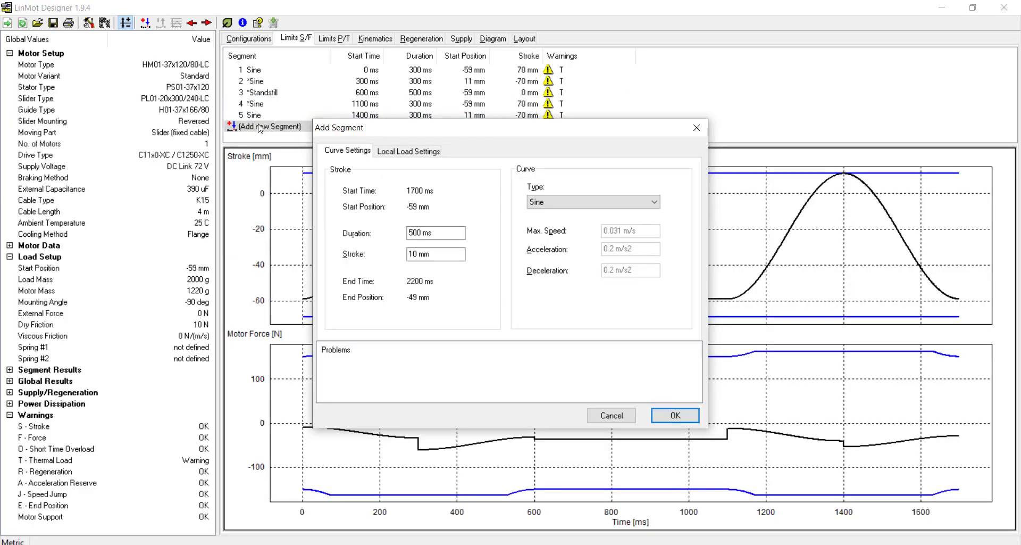
left_click(623, 206)
left_click(568, 213)
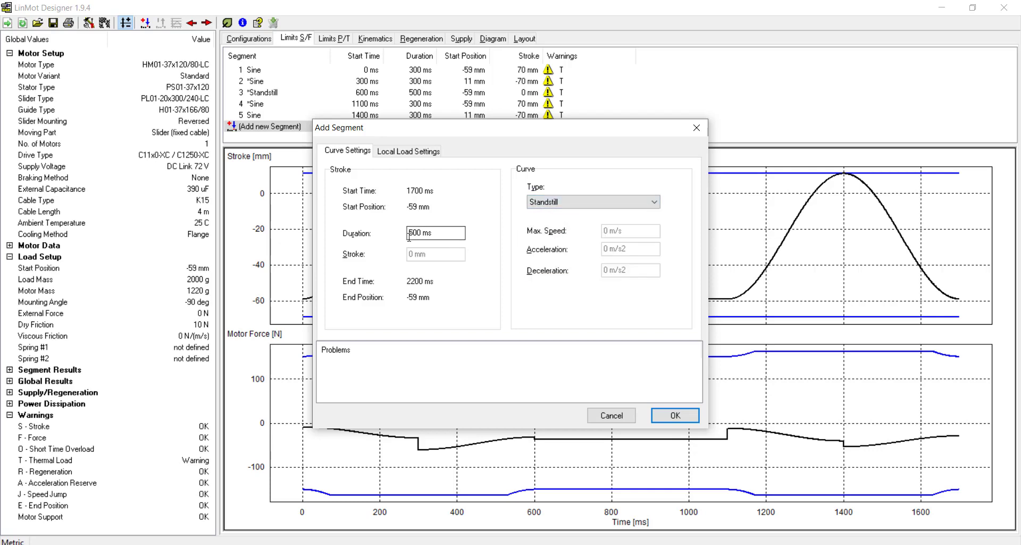
left_click(678, 416)
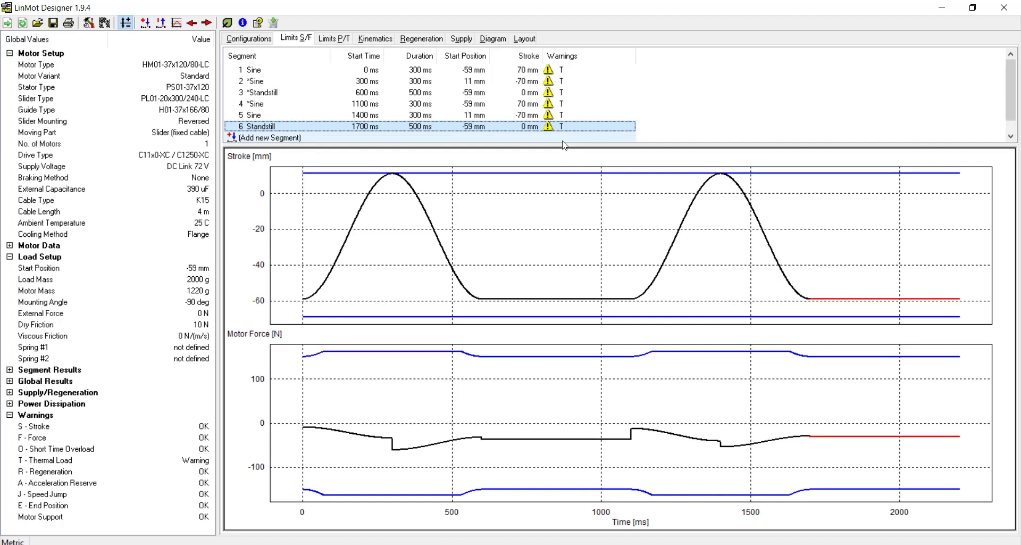
Check the cooling methods available for the motor, and display the segment and global results.
left_click(104, 24)
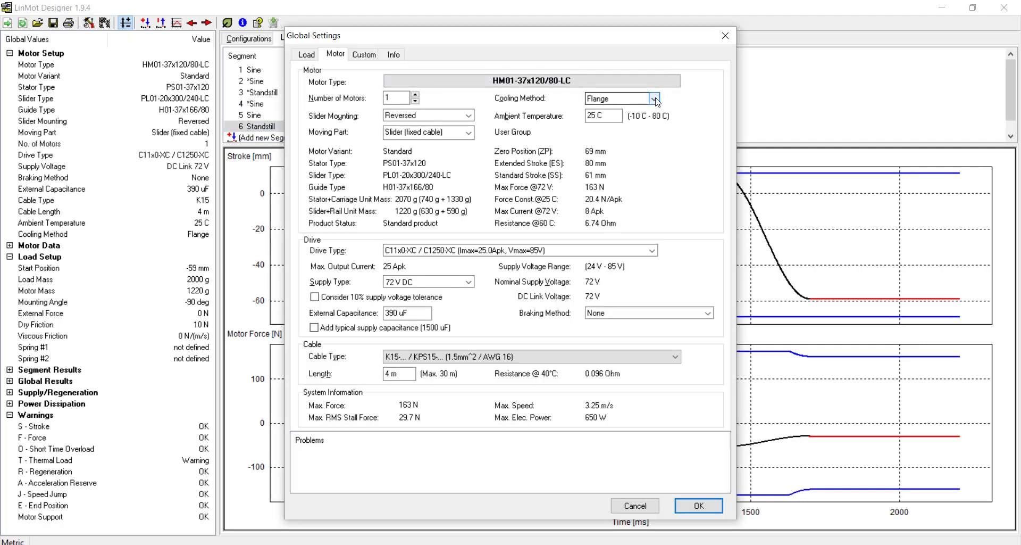
left_click(655, 99)
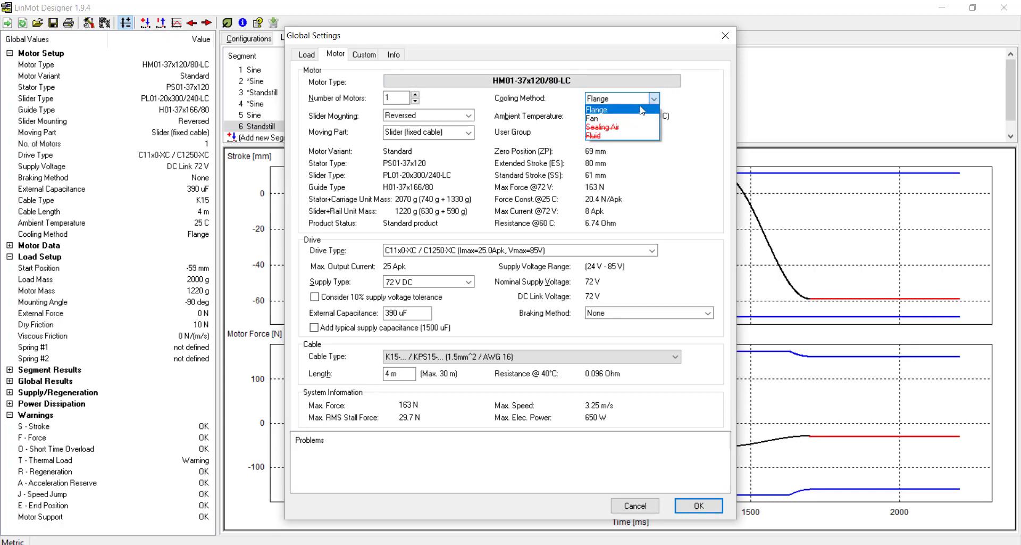
left_click(653, 98)
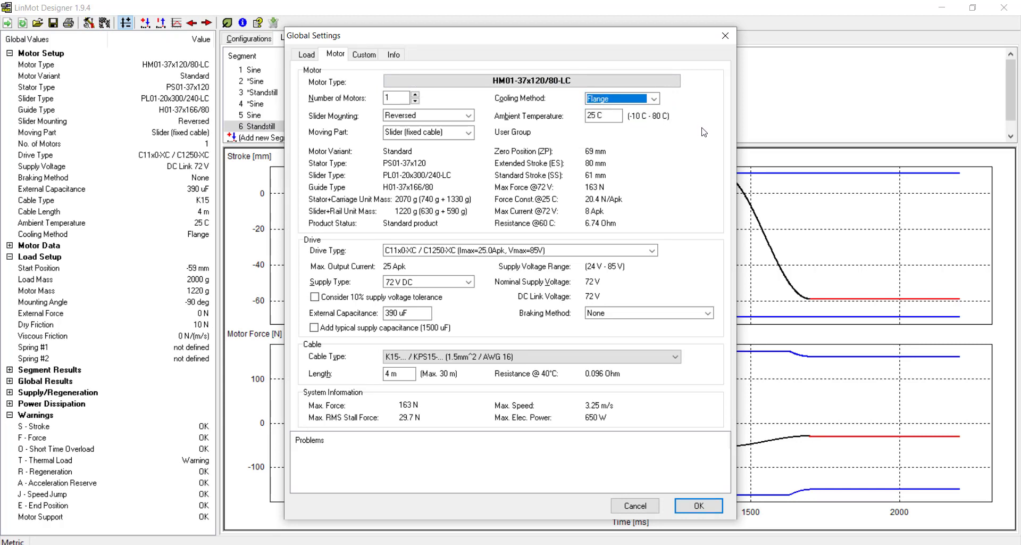
left_click(635, 505)
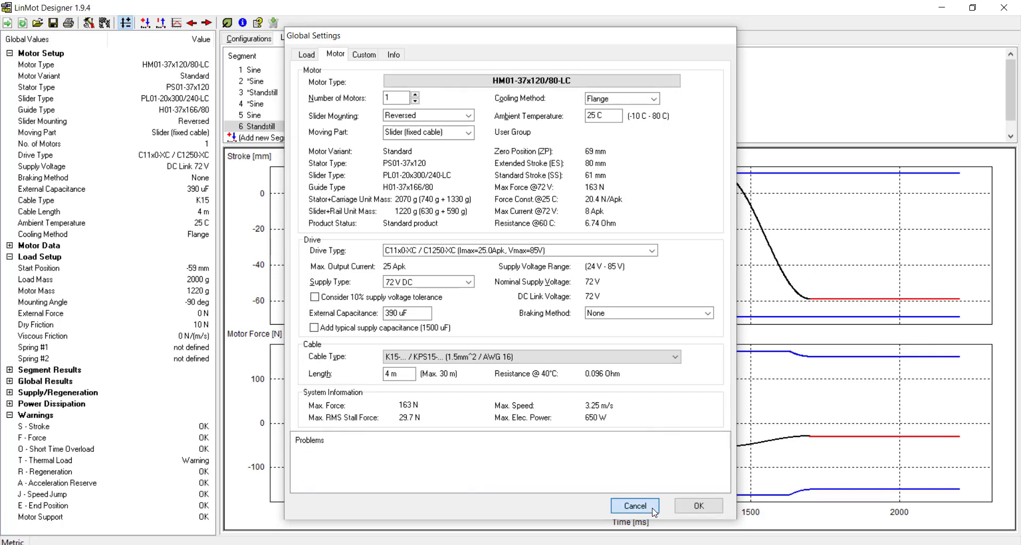
left_click(10, 370)
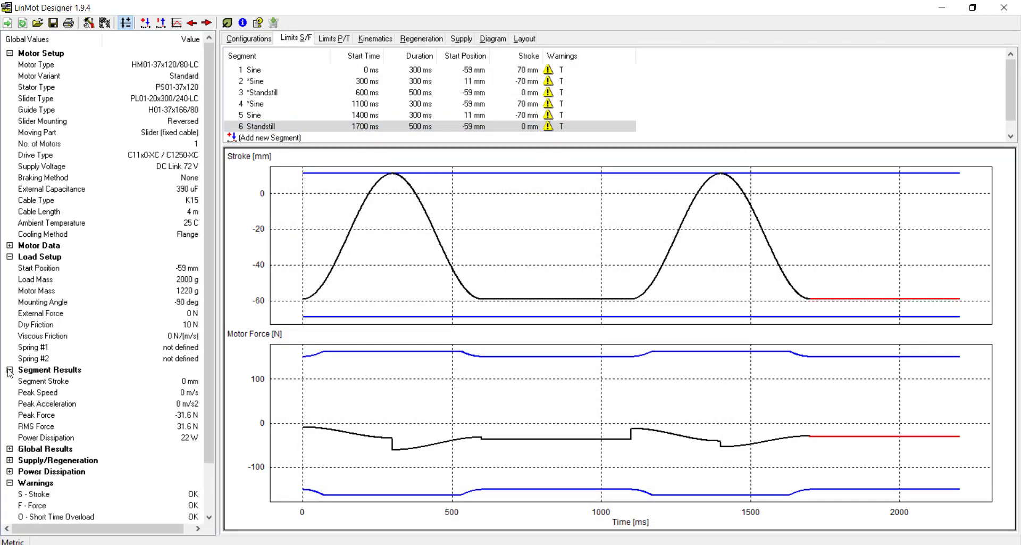
left_click(9, 448)
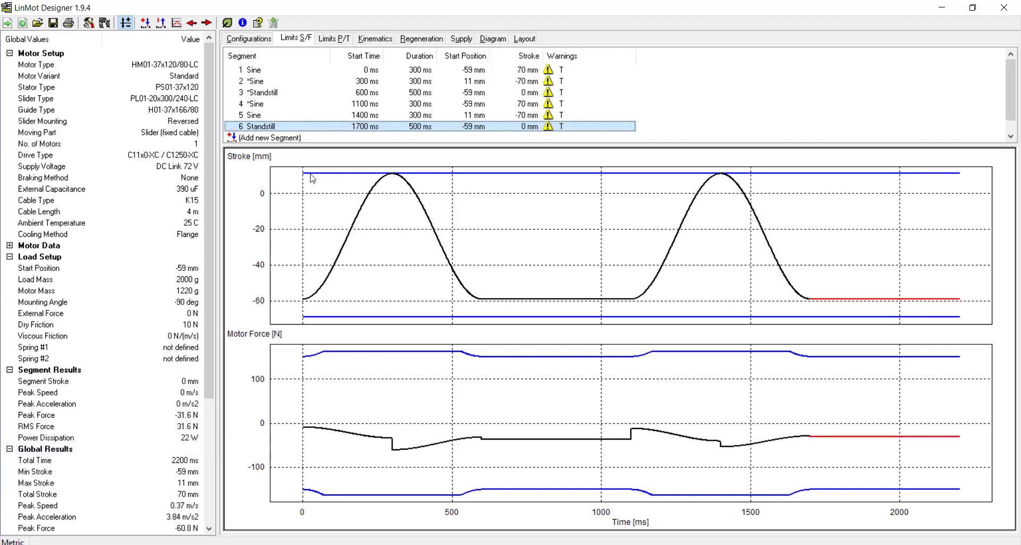
Set the global external force to -40 N and the load mass to 2155 g, and check the global results.
left_click(88, 22)
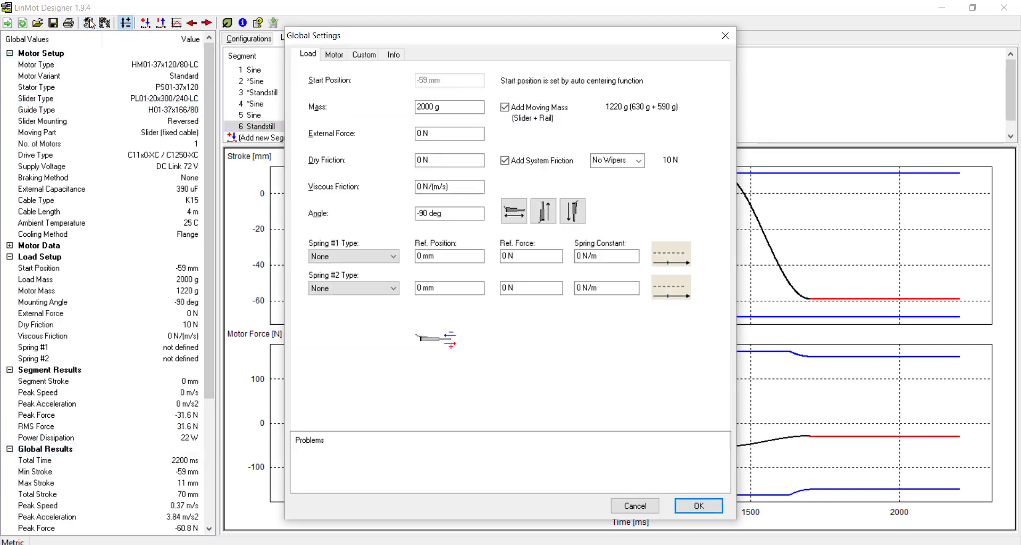
double_click(463, 134)
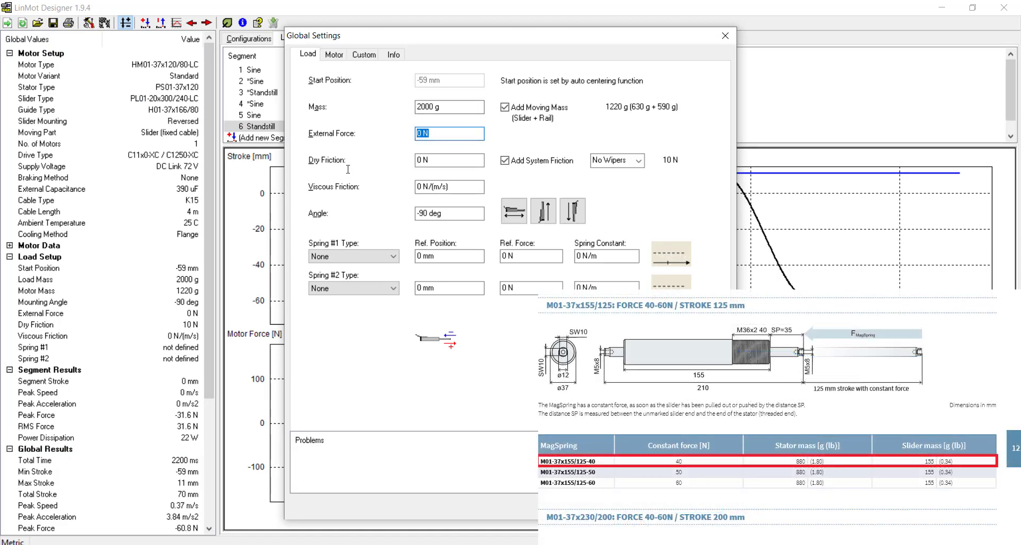
type("-40")
left_click(455, 108)
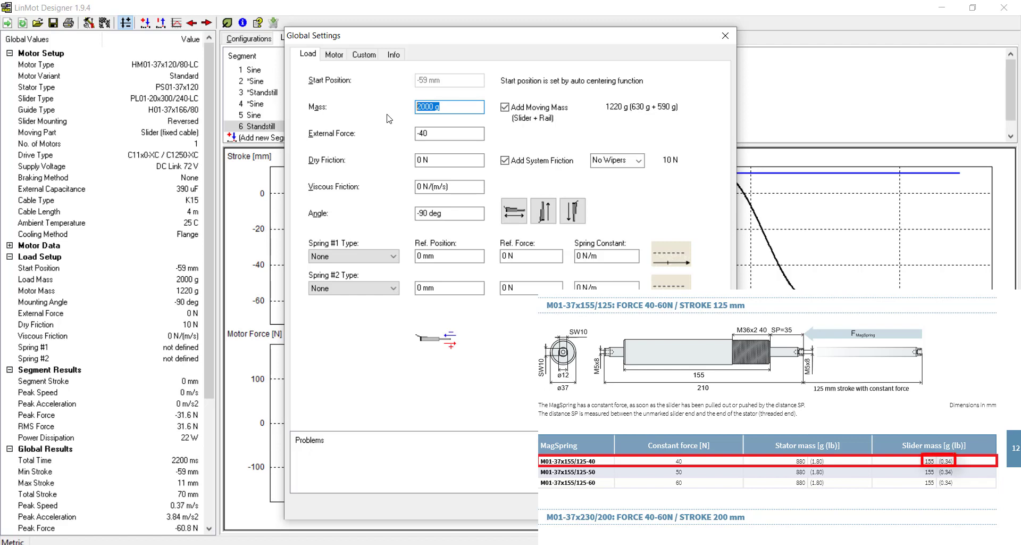
type("2155")
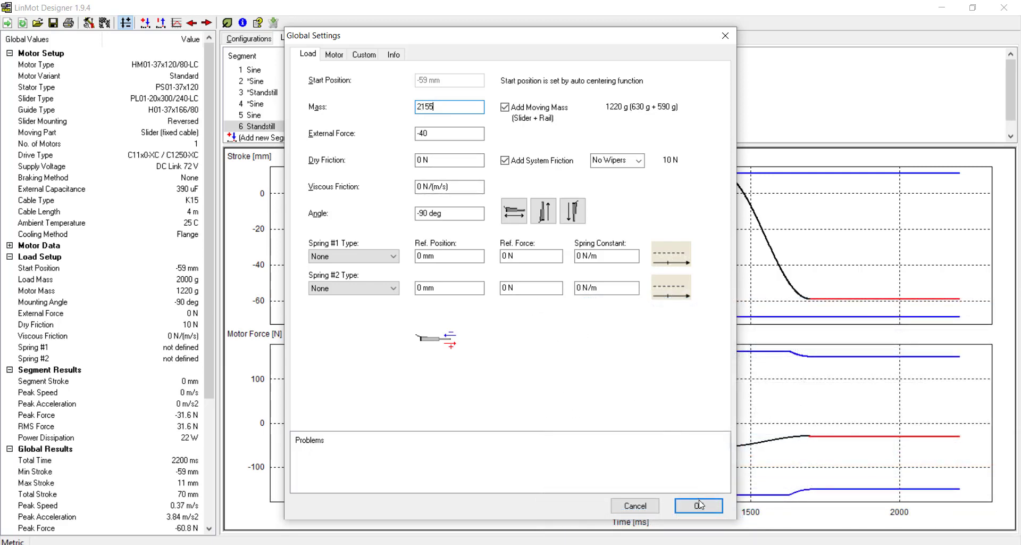
left_click(700, 504)
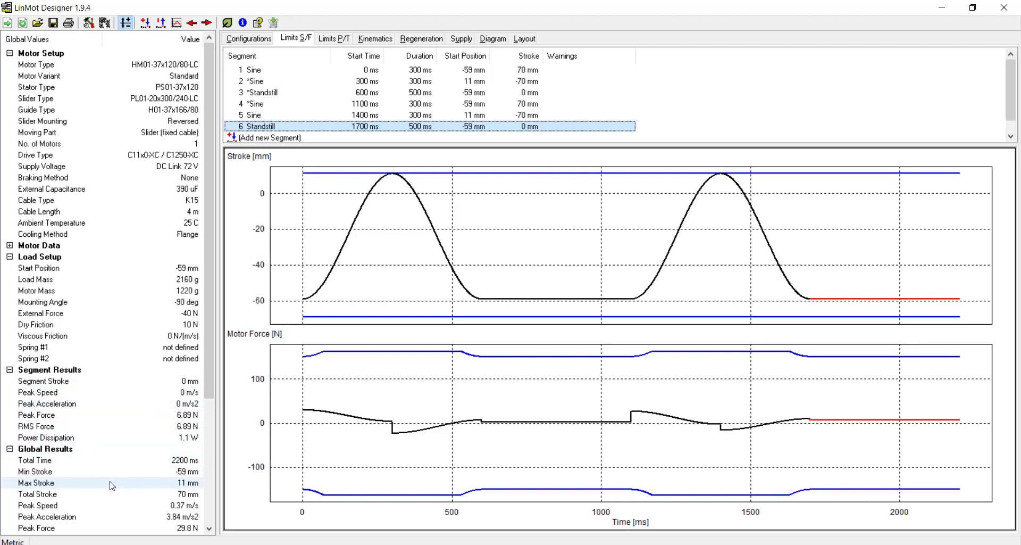
scroll(106, 489, "down", 1)
scroll(107, 489, "down", 1)
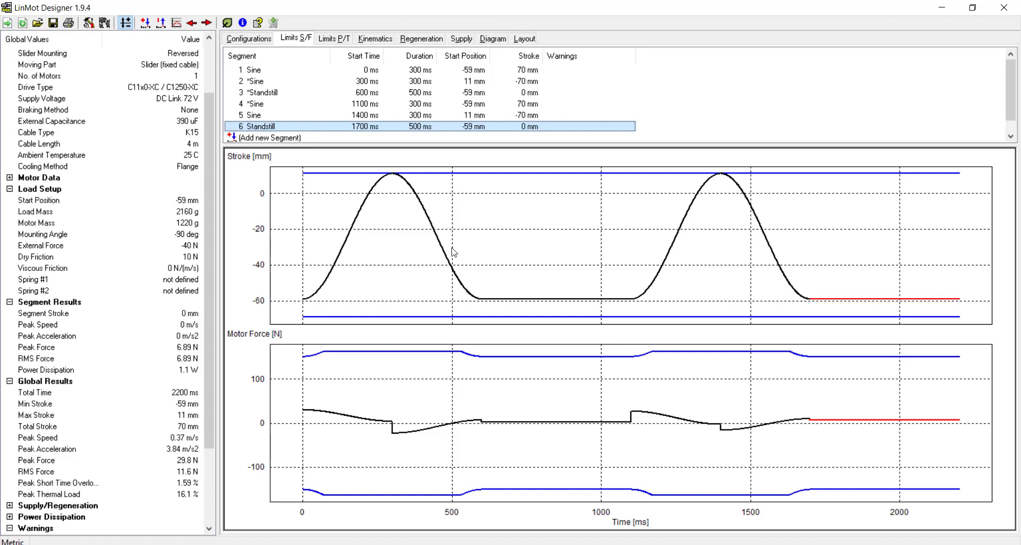
Replace the motor with the High Performance (HP) variant of the HM01-23x160 family, type HM01-23x160H/80-HP.
left_click(88, 23)
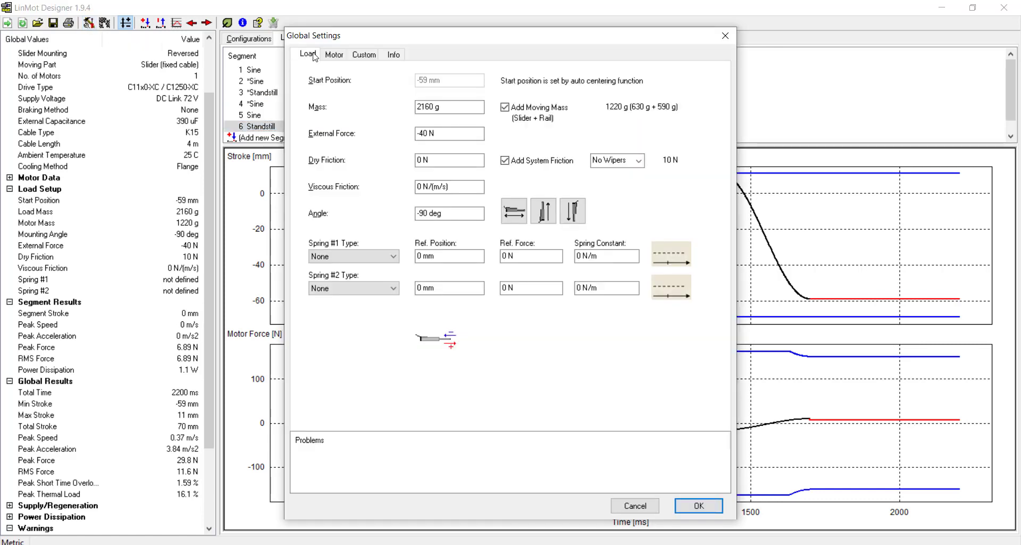
left_click(334, 55)
left_click(491, 84)
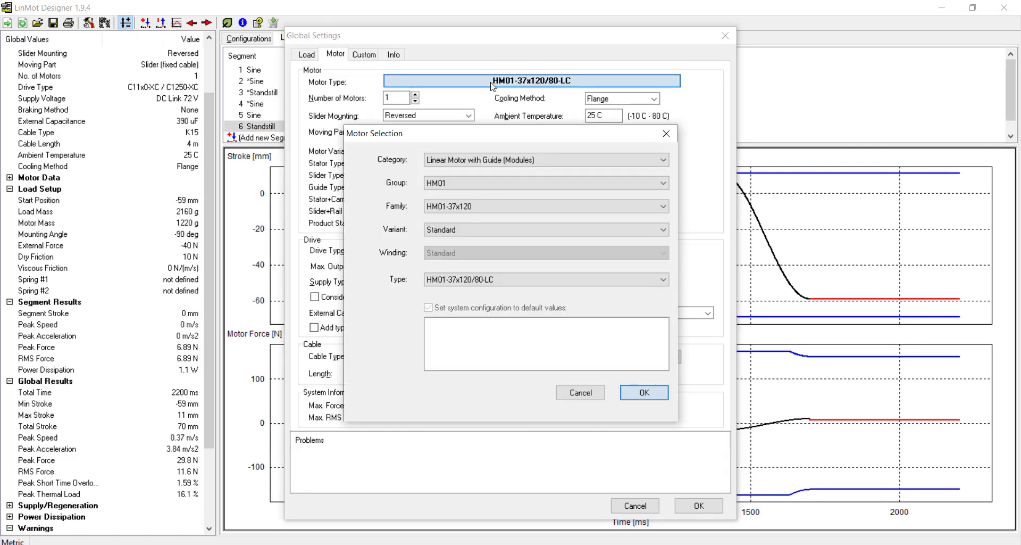
left_click(471, 207)
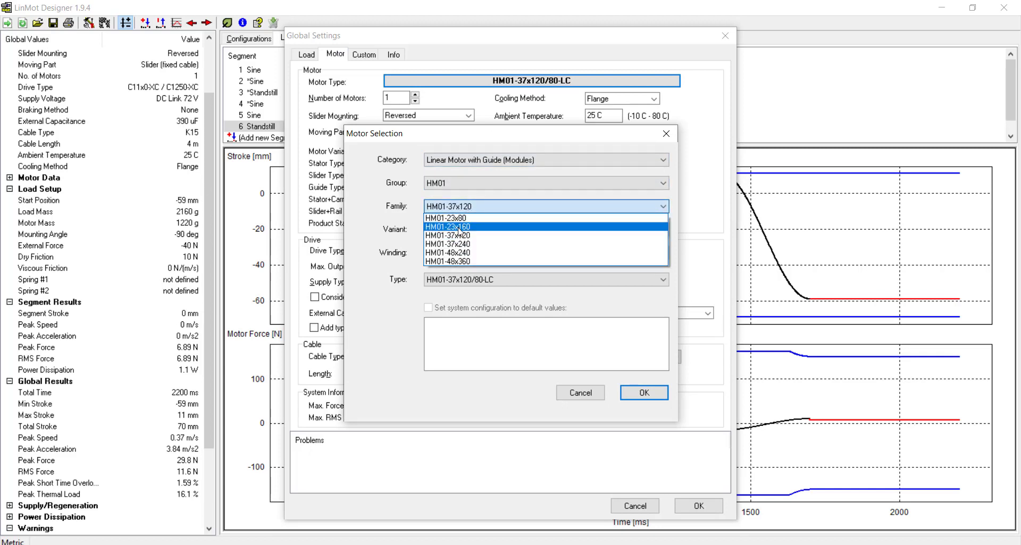
left_click(462, 228)
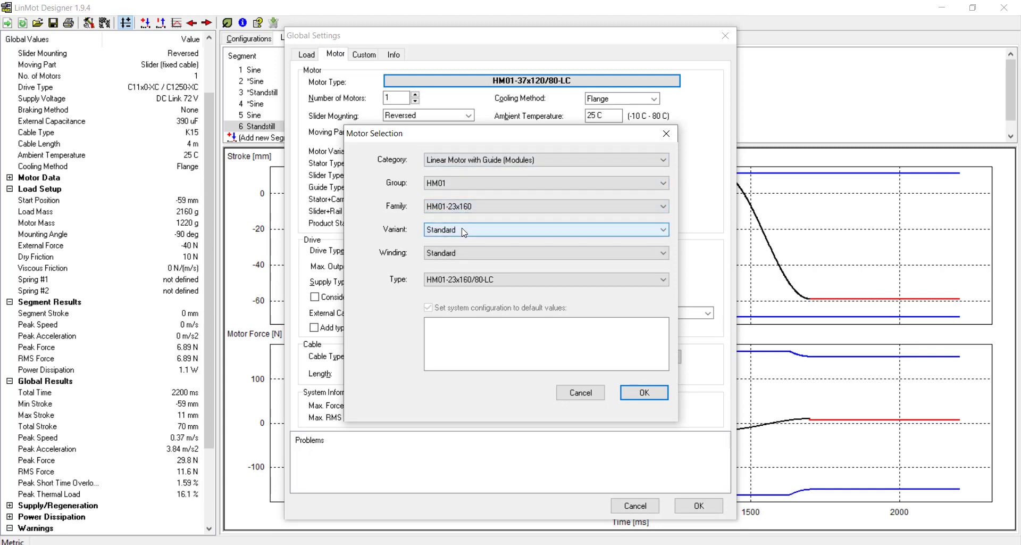
left_click(458, 232)
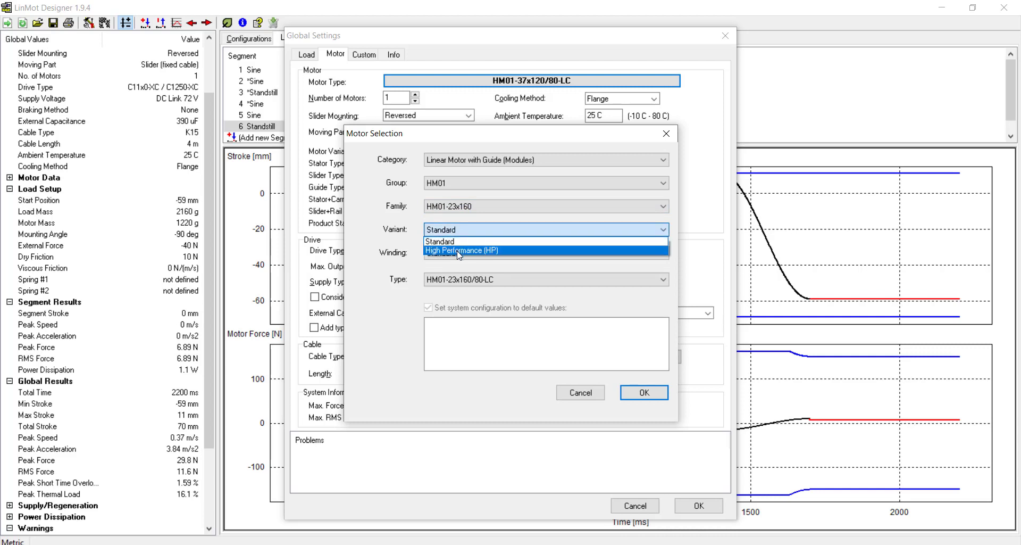
left_click(457, 251)
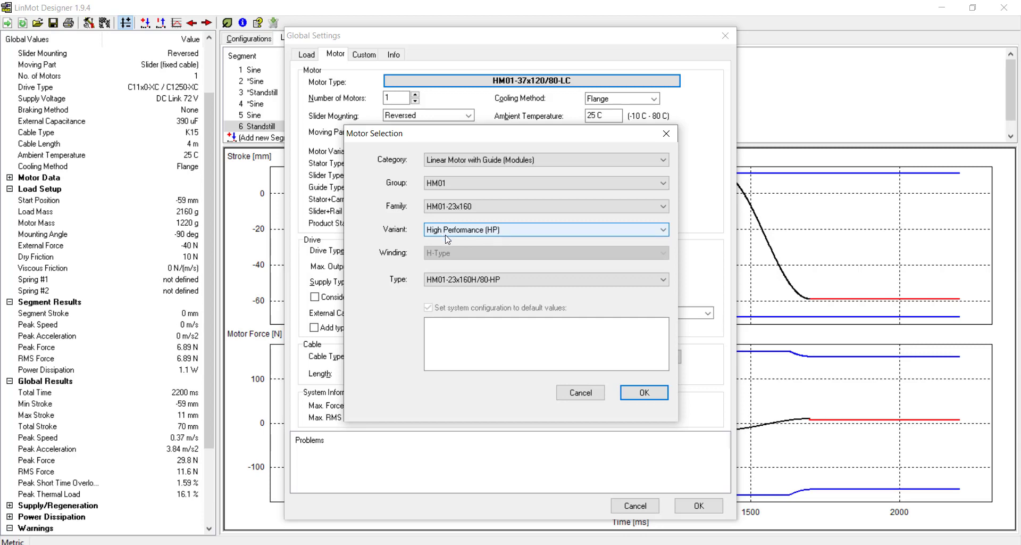
left_click(644, 392)
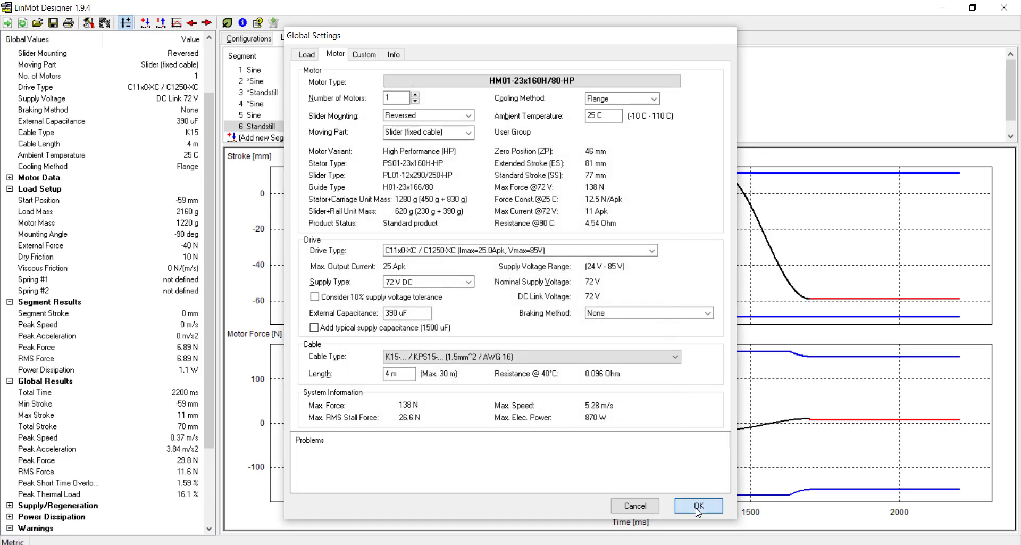
left_click(698, 506)
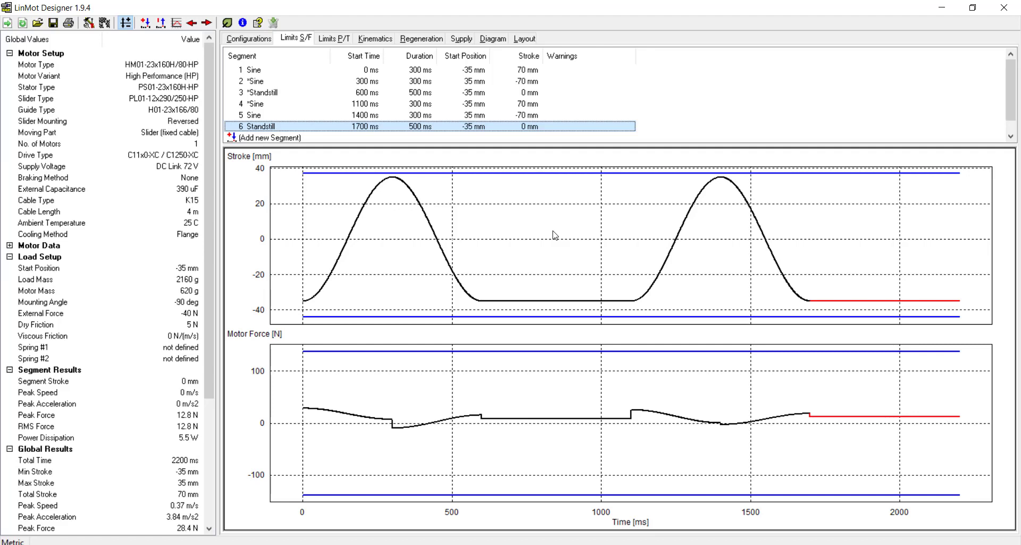
Review the global load settings for the newly selected motor.
left_click(85, 24)
left_click(303, 56)
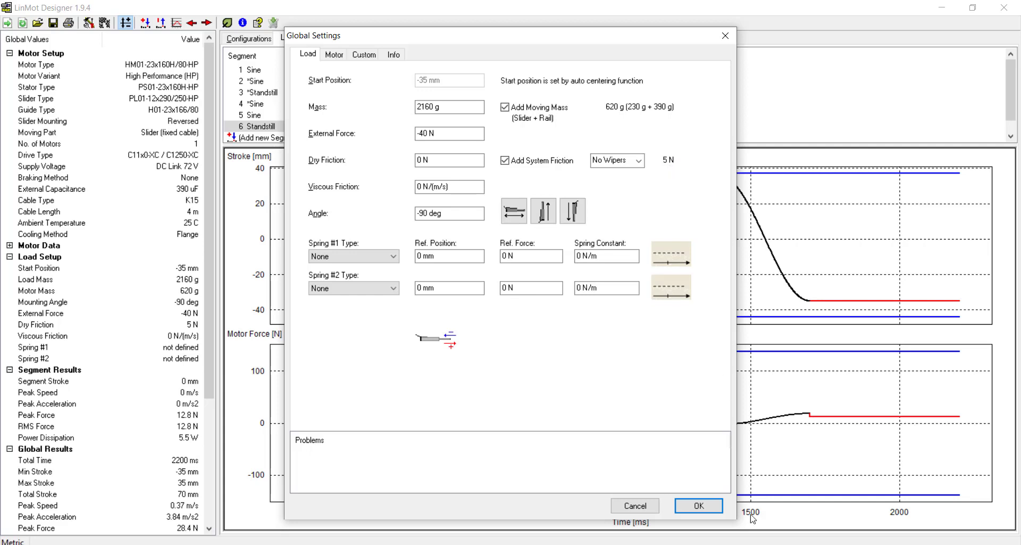
left_click(700, 504)
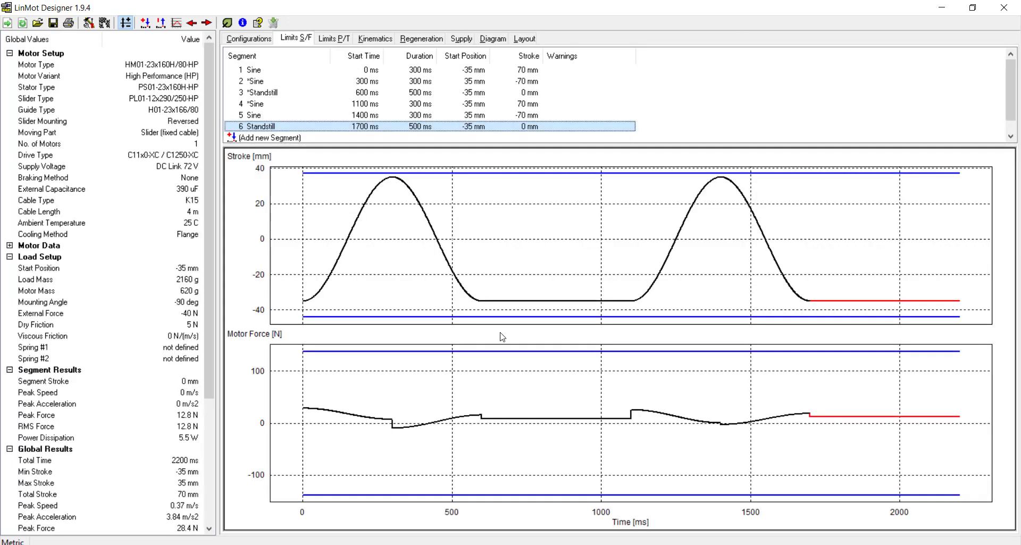